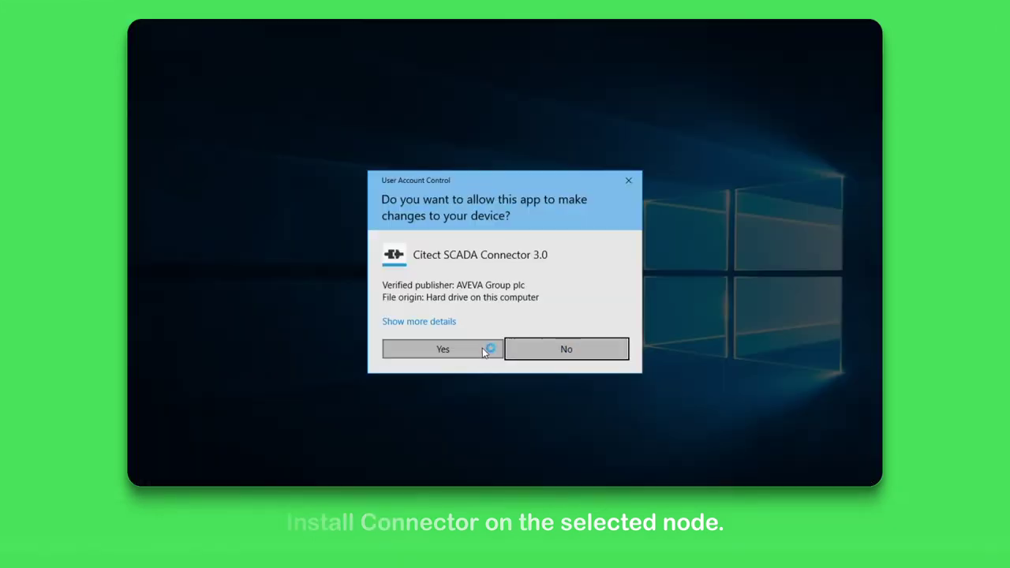
# Step: Allow Citect SCADA Connector 3.0 to make changes to the device so it can be installed
pyautogui.click(483, 348)
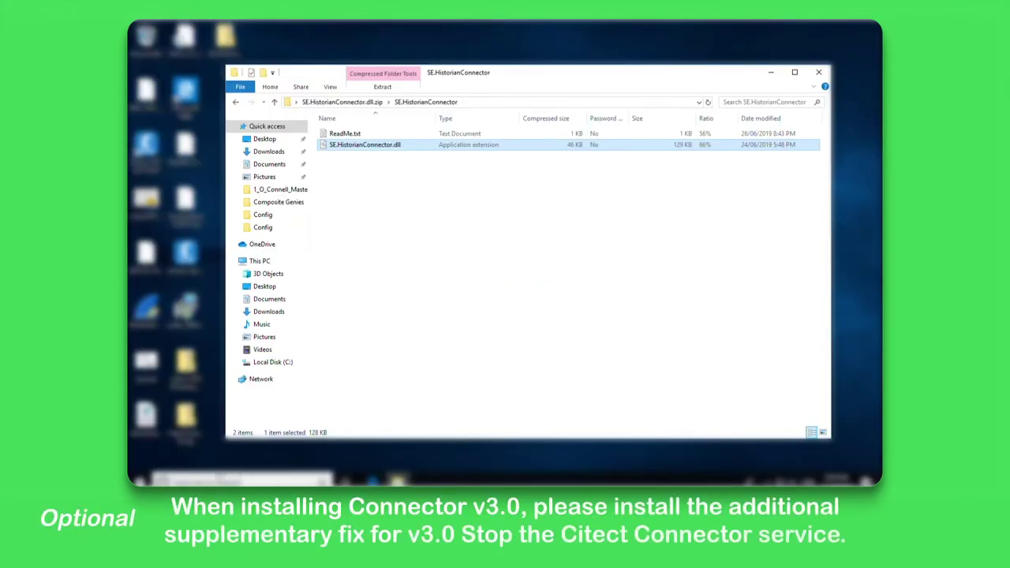
# Step: Open the Windows Services console and stop the Citect SCADA Connector service
pyautogui.click(139, 482)
pyautogui.write('servic')
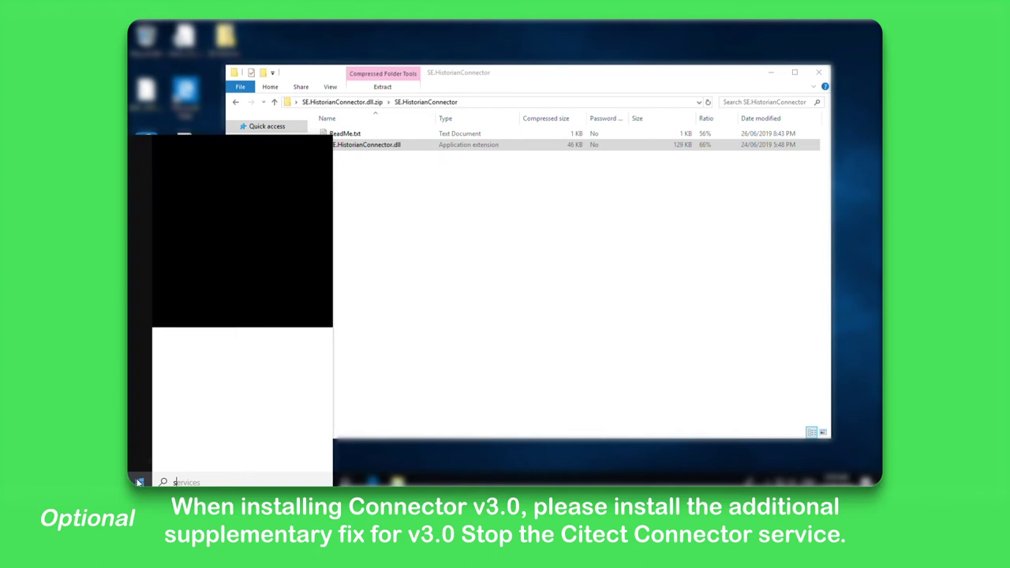
pyautogui.write('es')
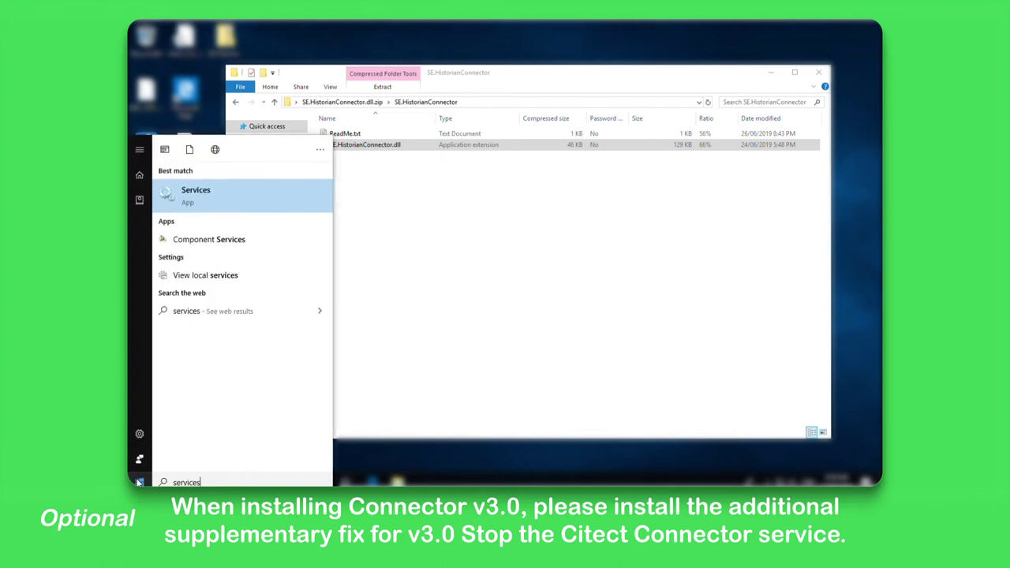
pyautogui.click(239, 197)
pyautogui.click(365, 378)
pyautogui.scroll(-2, 365, 377)
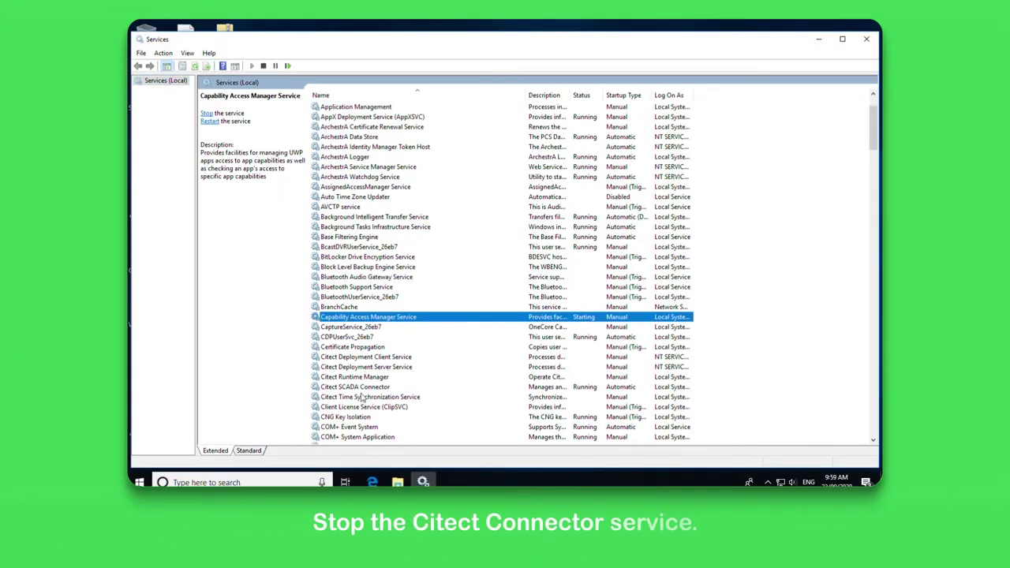
pyautogui.click(363, 388)
pyautogui.rightClick(371, 390)
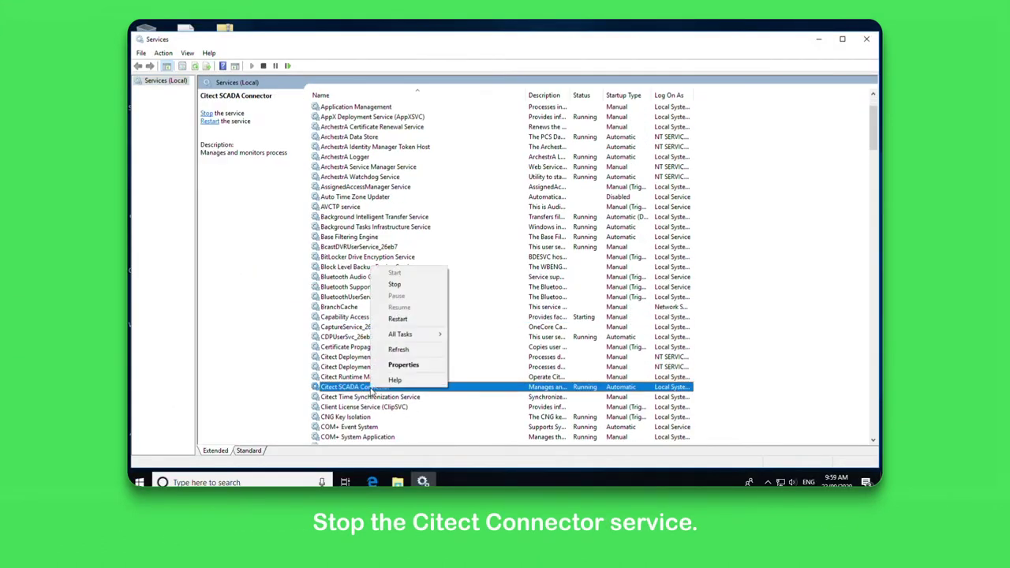
pyautogui.click(401, 285)
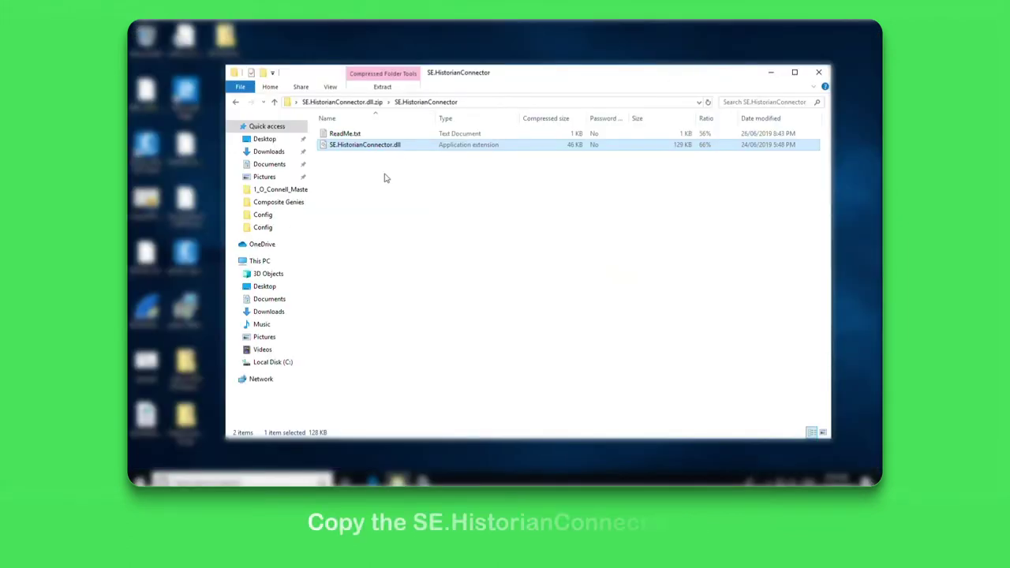
# Step: Copy the SE.HistorianConnector.dll file from the SE.HistorianConnector.dll.zip archive
pyautogui.click(394, 147)
pyautogui.rightClick(396, 149)
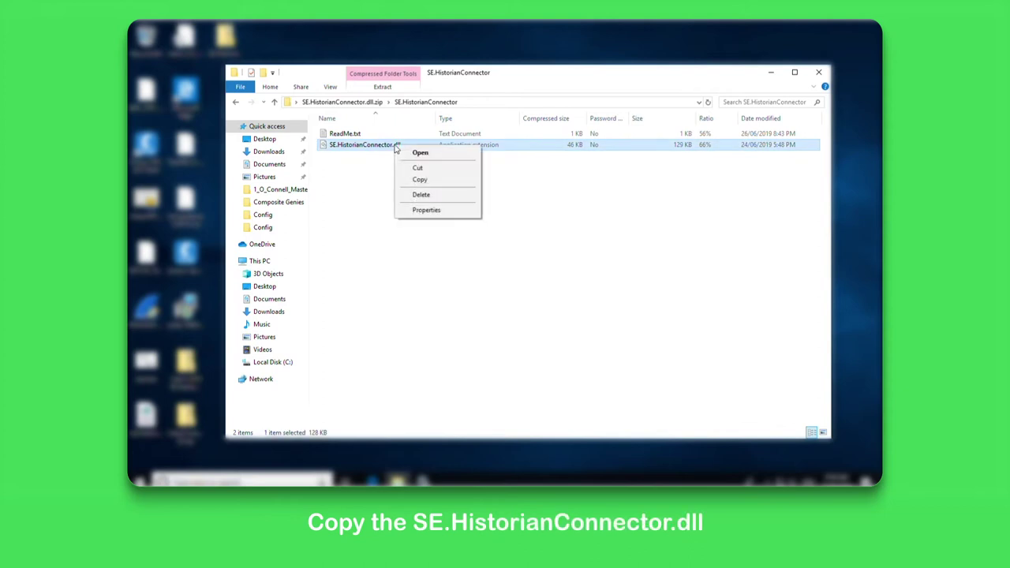
pyautogui.click(435, 181)
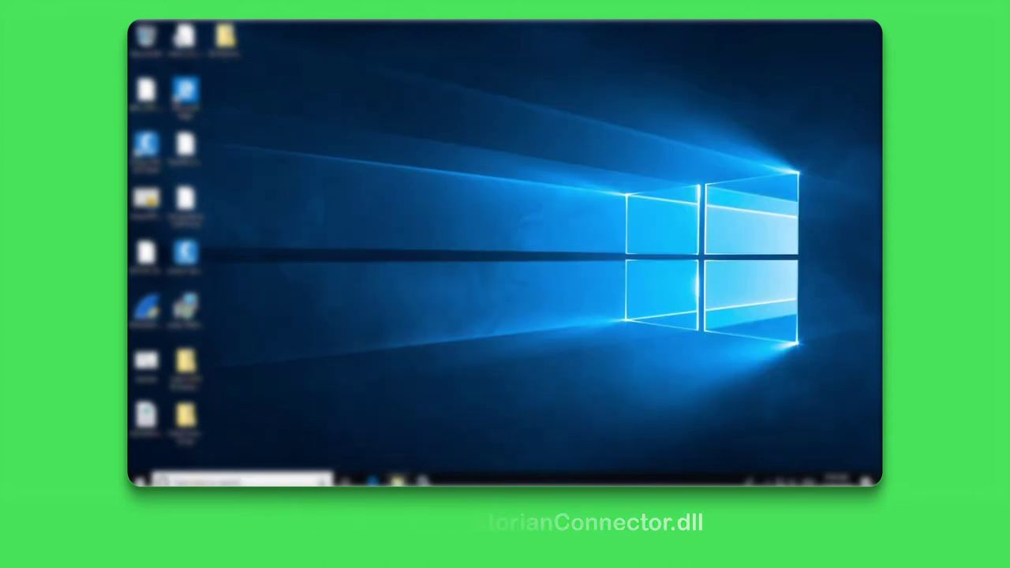
# Step: Paste the DLL into C:\Program Files (x86)\Wonderware\Citect SCADA Connector in a new Explorer window, replacing the existing file with administrator permission
pyautogui.rightClick(396, 480)
pyautogui.click(401, 424)
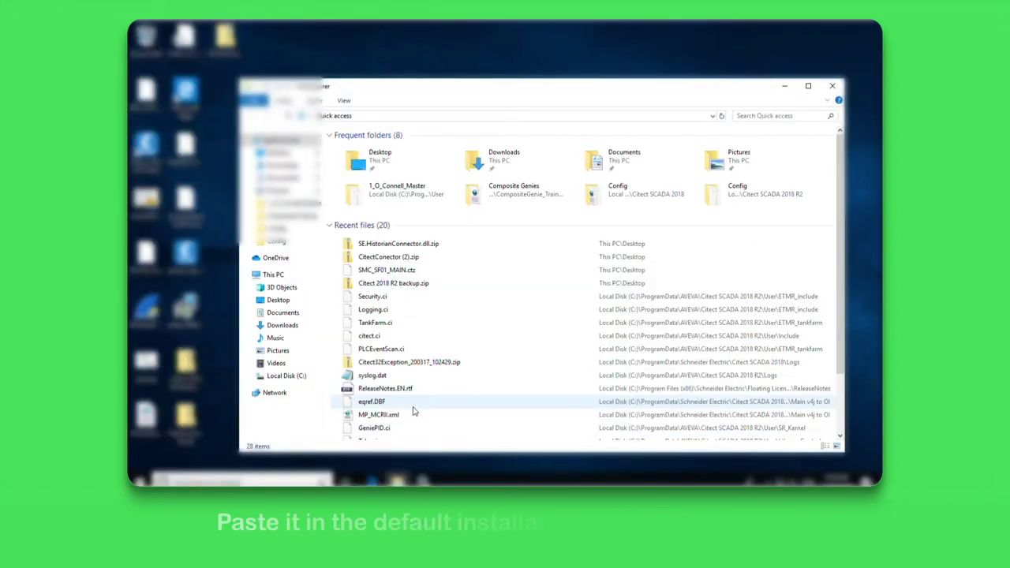
pyautogui.click(286, 377)
pyautogui.doubleClick(384, 192)
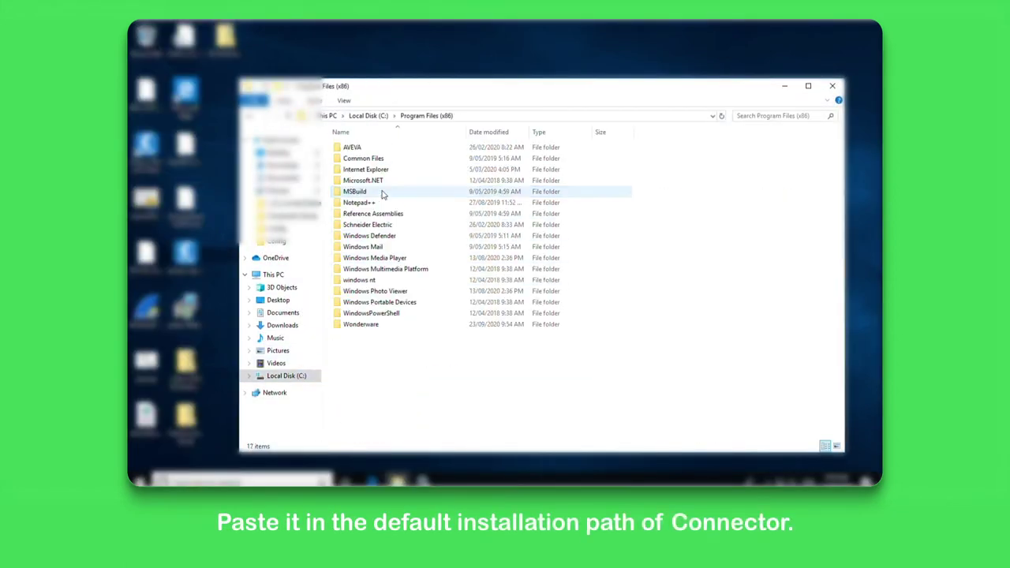
pyautogui.doubleClick(395, 328)
pyautogui.doubleClick(421, 150)
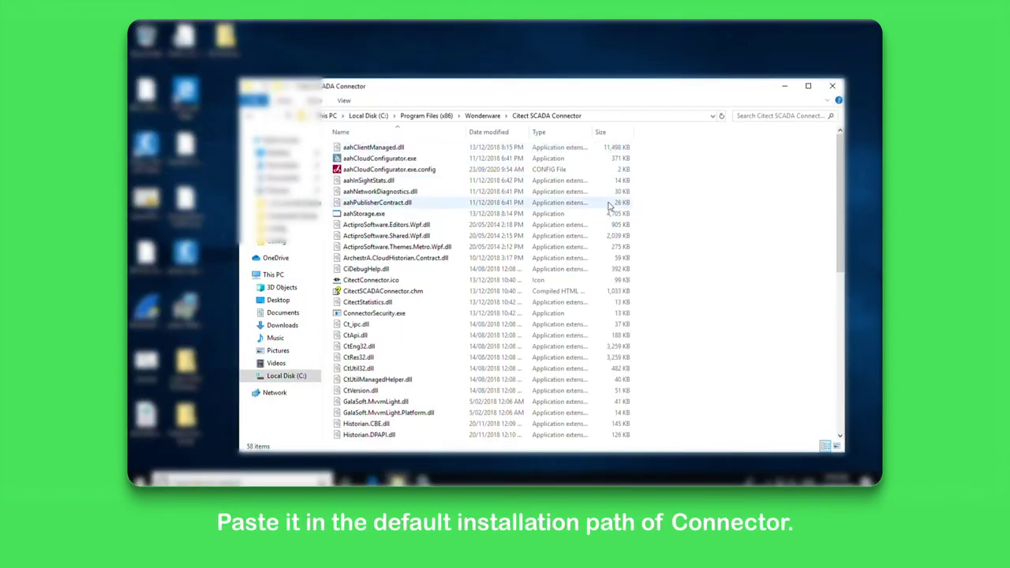
pyautogui.rightClick(669, 230)
pyautogui.click(709, 302)
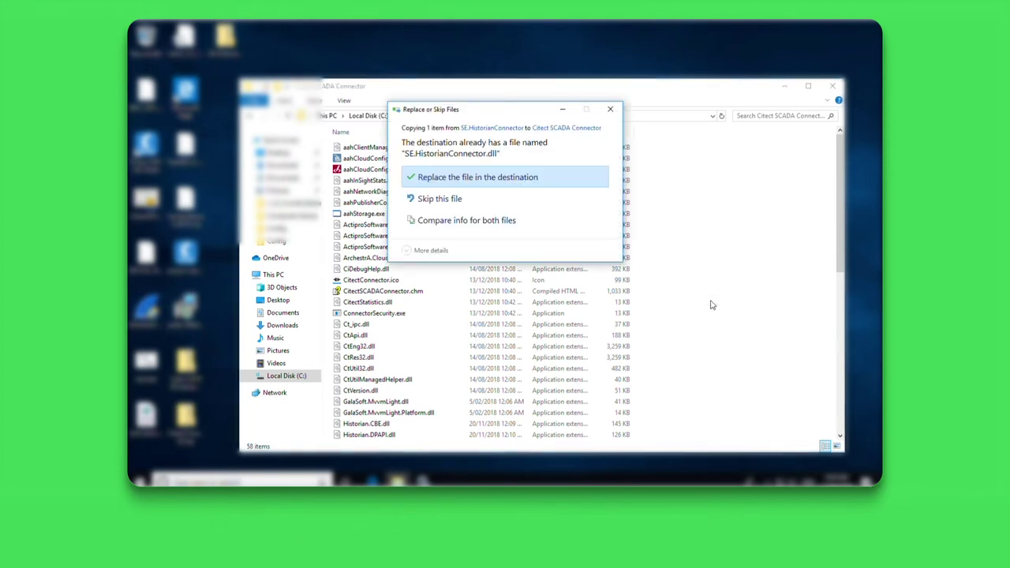
pyautogui.click(520, 177)
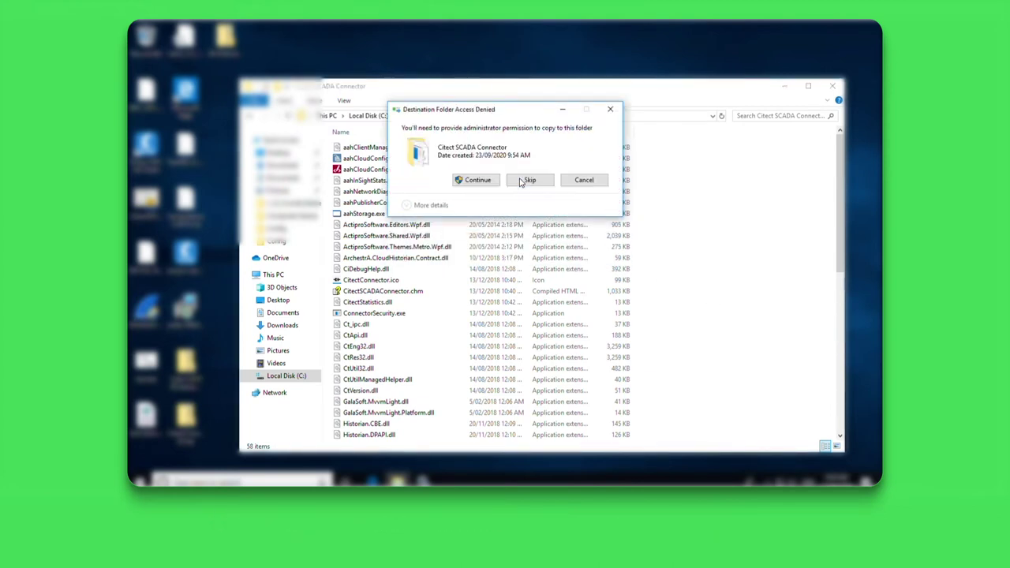
pyautogui.click(477, 180)
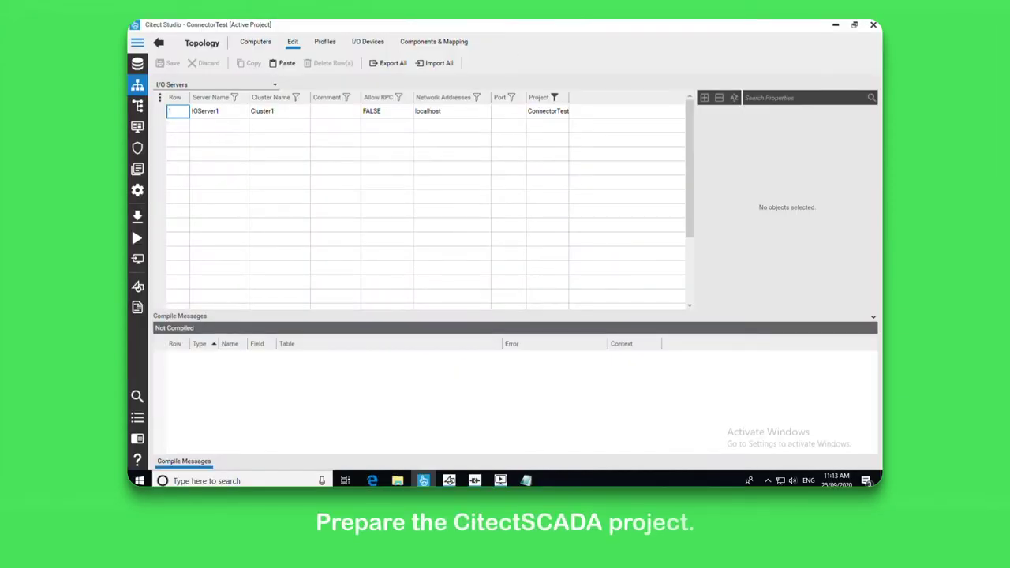
# Step: Switch to Citect Studio and check the Historize property of the ConnectorTest variable tags, digital and analog alarms, and trend tags
pyautogui.click(138, 105)
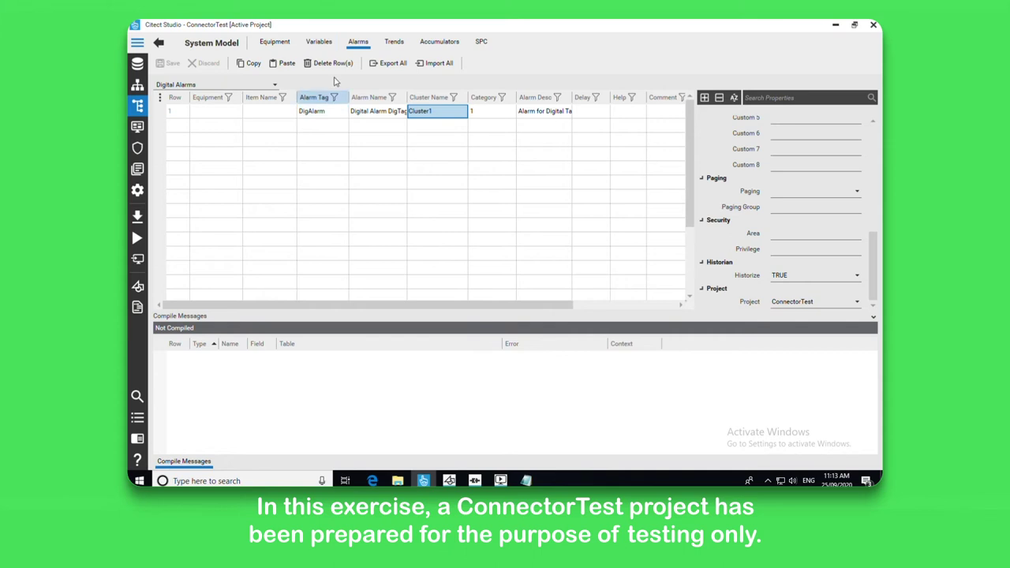
pyautogui.click(325, 44)
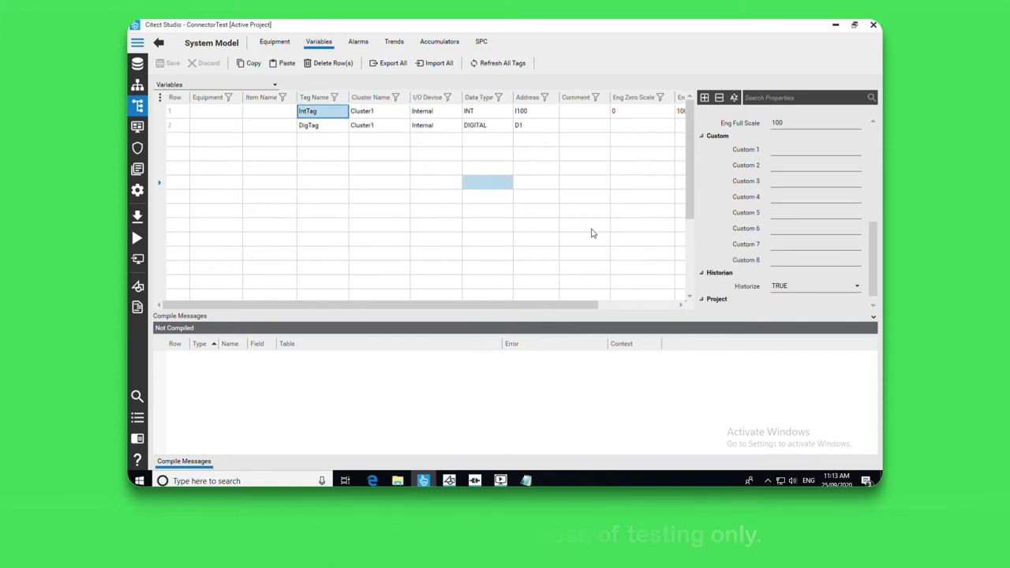
pyautogui.click(319, 125)
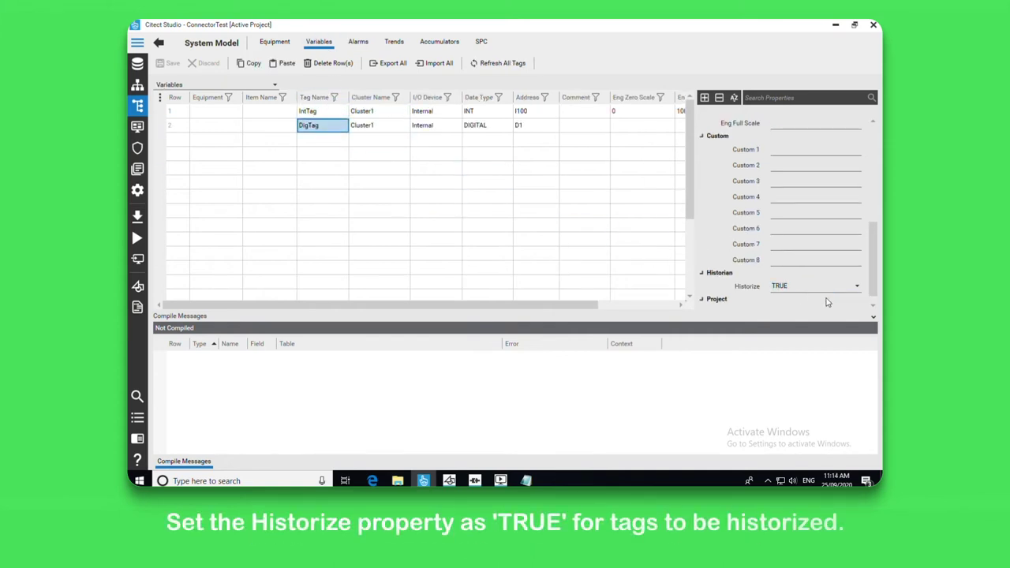
pyautogui.click(358, 42)
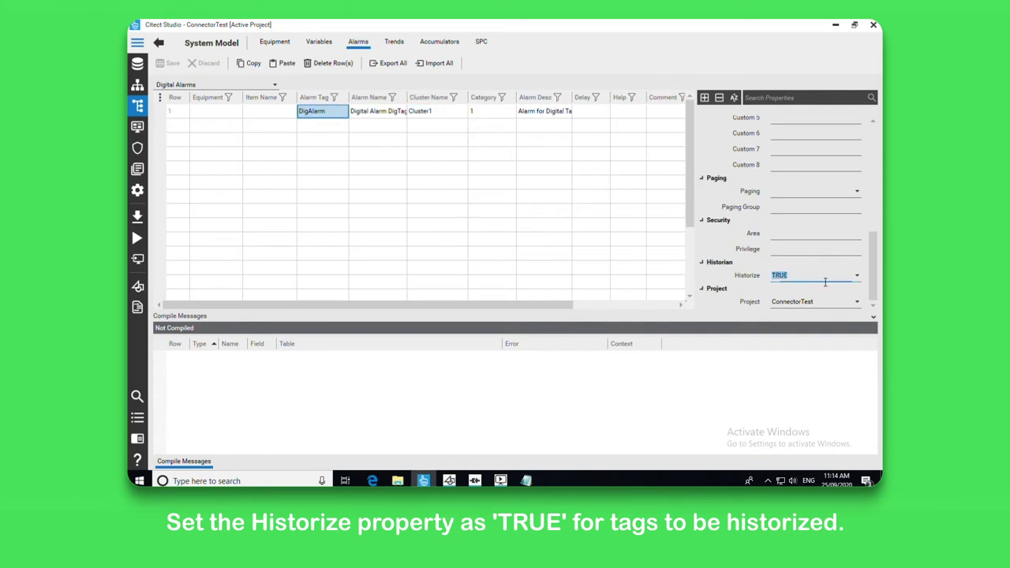
pyautogui.click(275, 84)
pyautogui.click(189, 120)
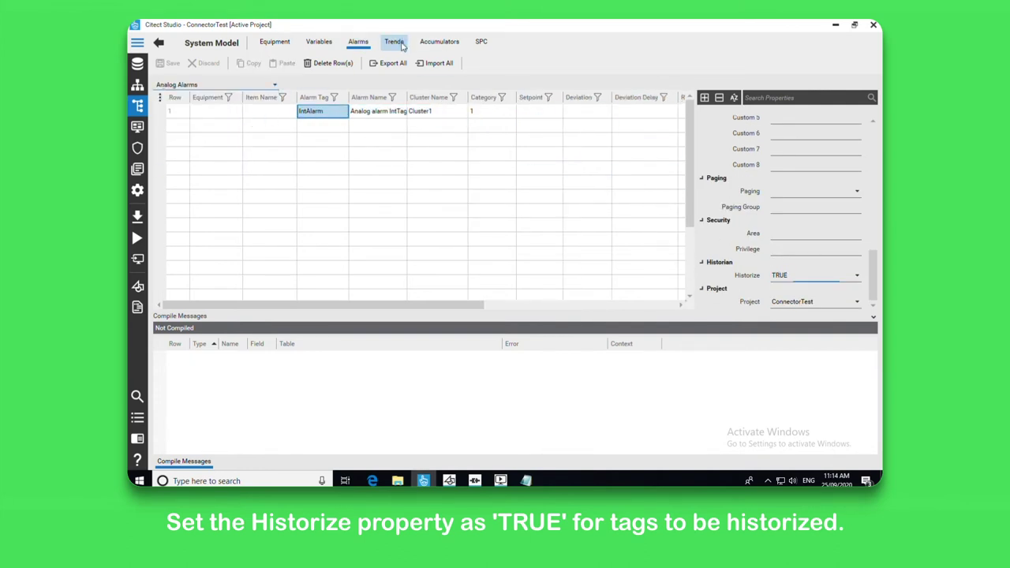
pyautogui.click(394, 42)
pyautogui.click(314, 114)
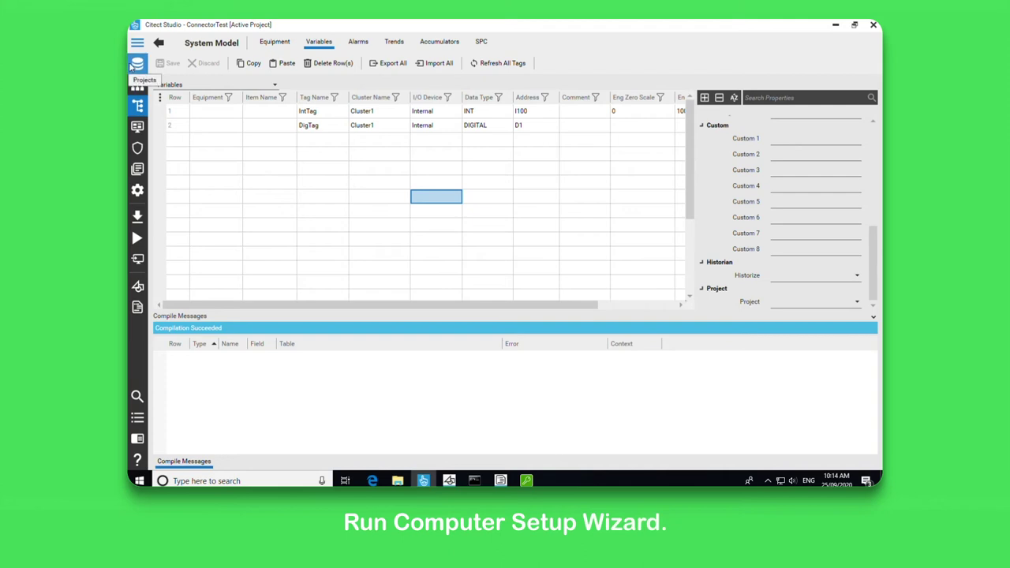
# Step: Run the Computer Setup Wizard for the ConnectorTest project, keeping the Default screen profile with Test as the startup page
pyautogui.click(132, 66)
pyautogui.click(366, 66)
pyautogui.click(549, 319)
pyautogui.click(550, 319)
pyautogui.click(549, 319)
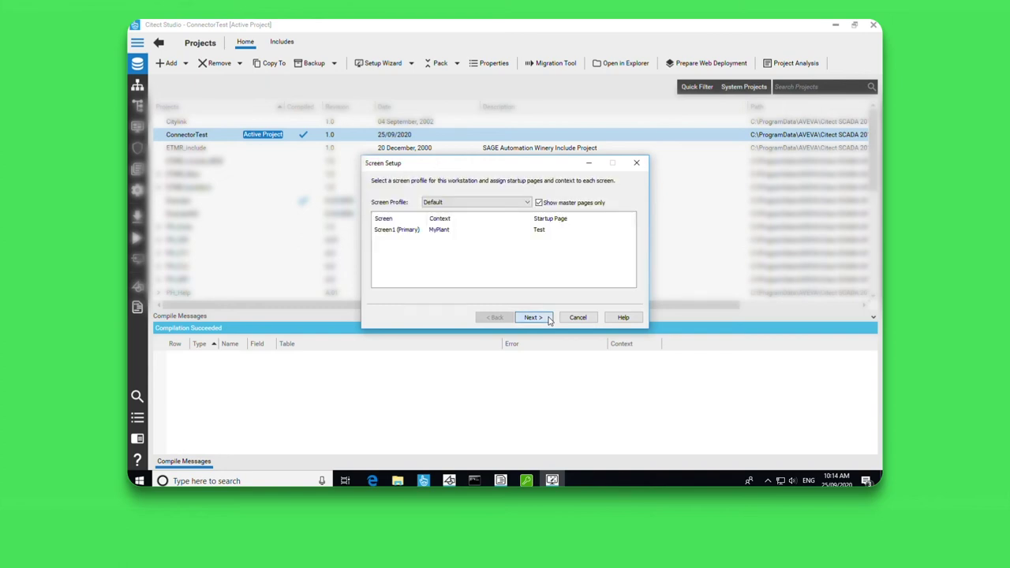
pyautogui.click(549, 319)
pyautogui.click(549, 319)
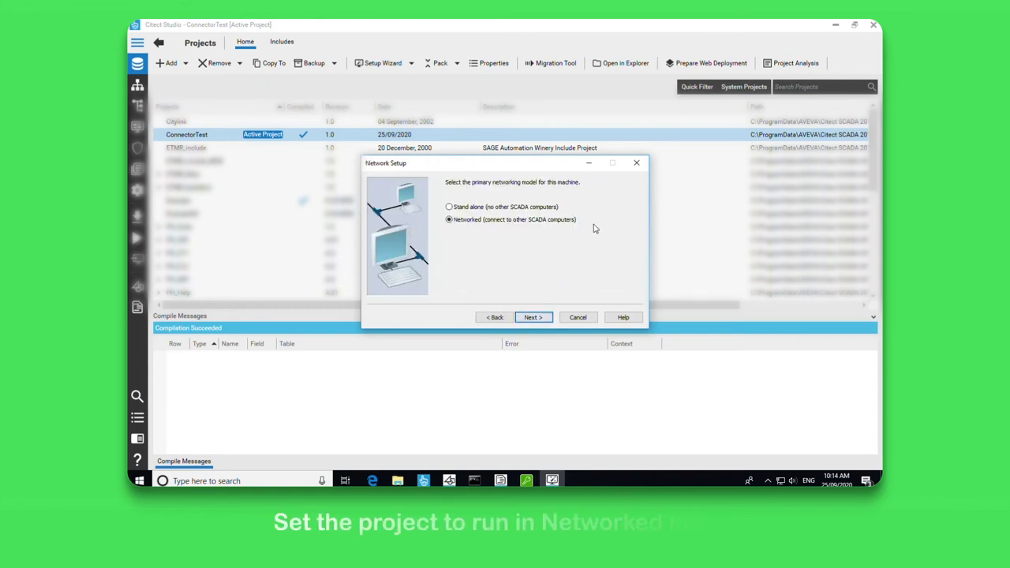
# Step: Keep the Networked model and the Cluster1 connections for the client and server components
pyautogui.click(548, 318)
pyautogui.click(548, 318)
pyautogui.click(547, 319)
pyautogui.click(545, 318)
pyautogui.click(545, 318)
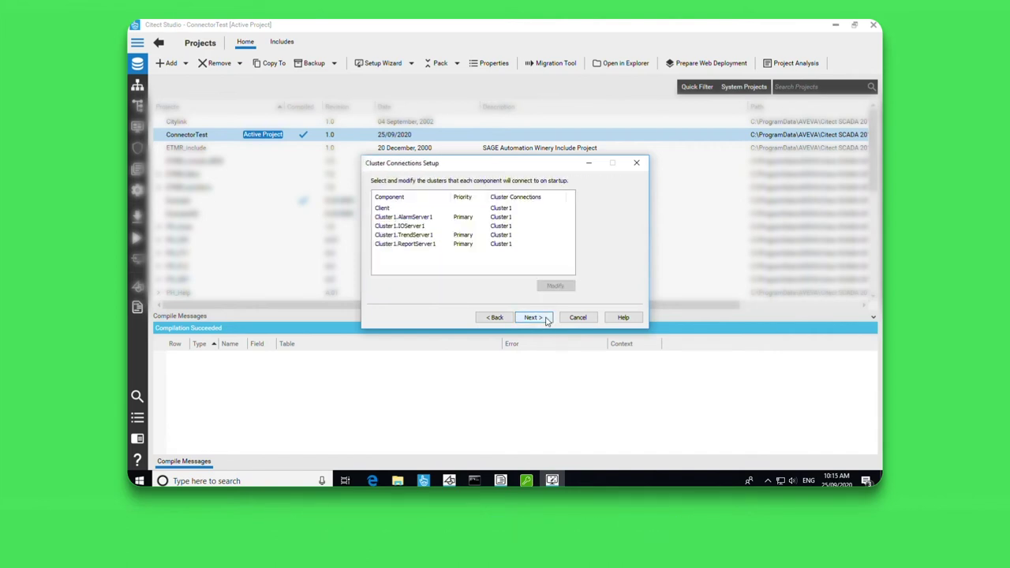
pyautogui.click(545, 318)
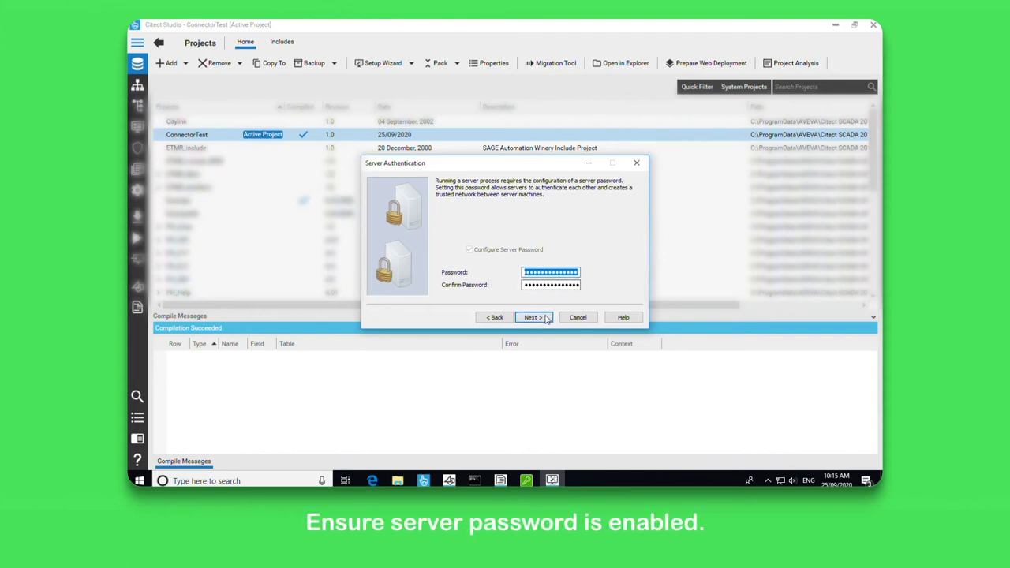
# Step: Keep the configured server password, the Default Server User and the remaining options, and finish the Computer Setup Wizard
pyautogui.click(545, 318)
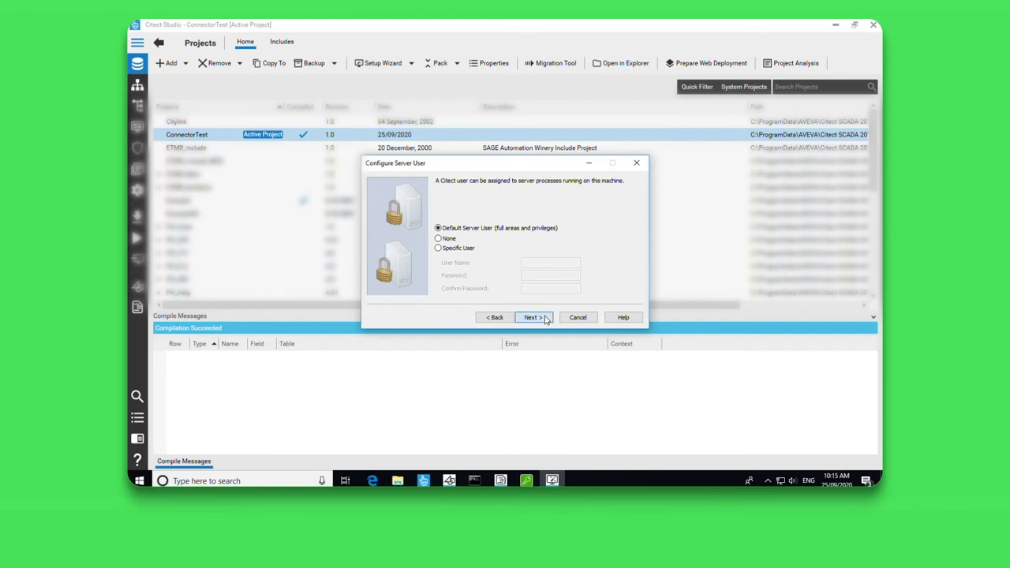
pyautogui.click(545, 318)
pyautogui.click(546, 318)
pyautogui.click(546, 318)
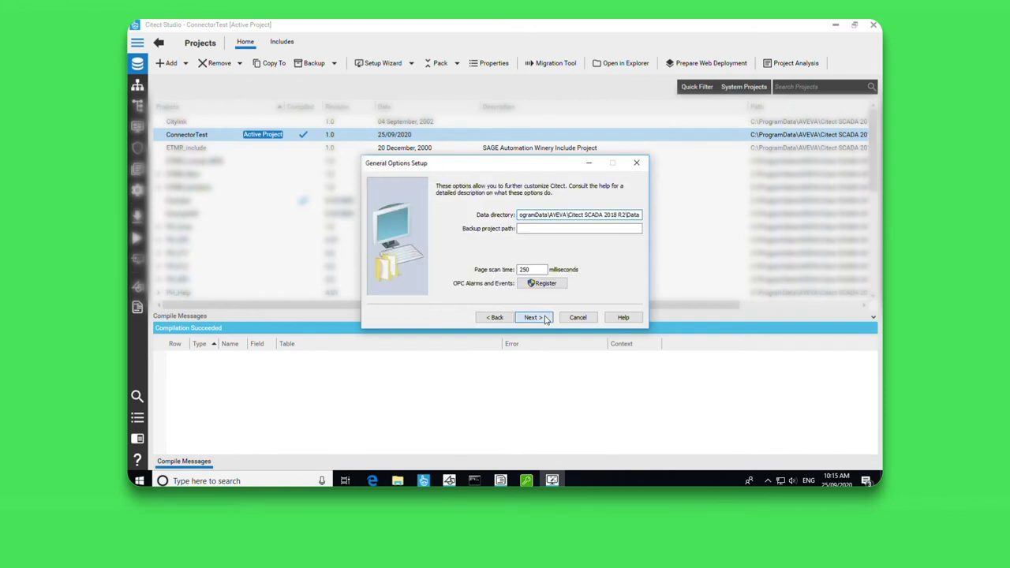
pyautogui.click(545, 318)
pyautogui.click(543, 319)
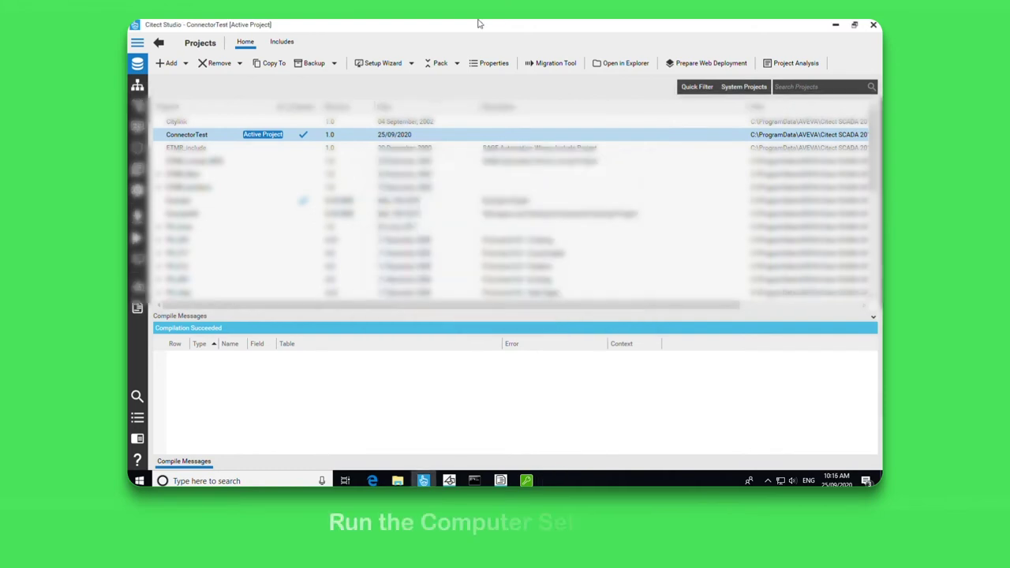
# Step: Open the Computer Setup Editor and add the parameter Remote with value 1 in the CtAPI section
pyautogui.click(411, 63)
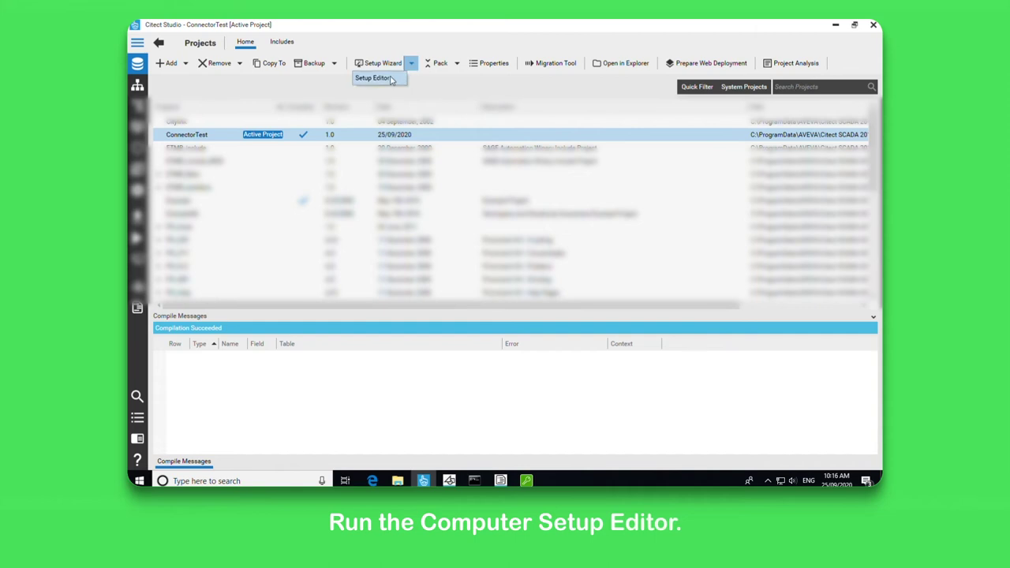
pyautogui.click(379, 79)
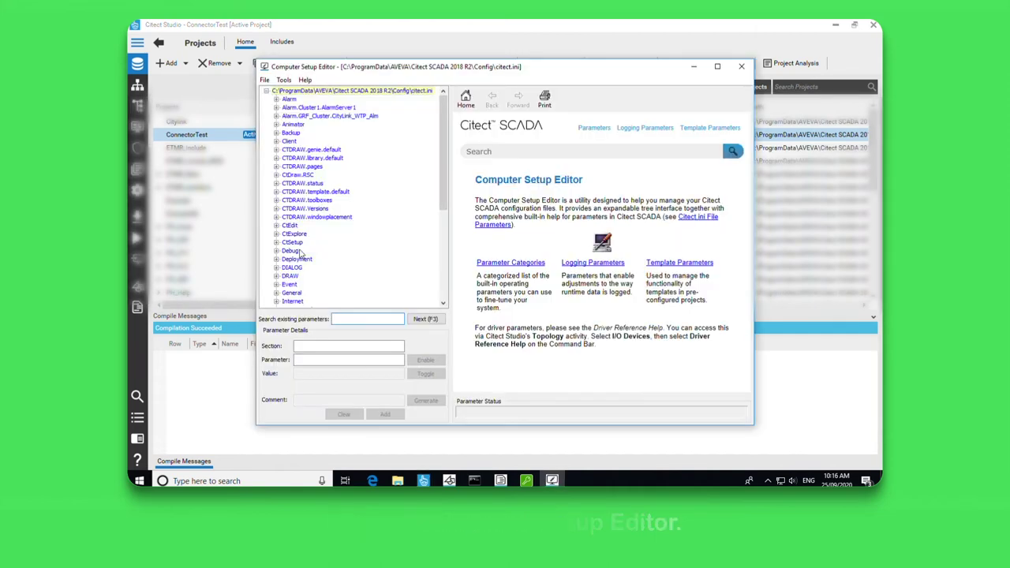
pyautogui.write('CtAPI')
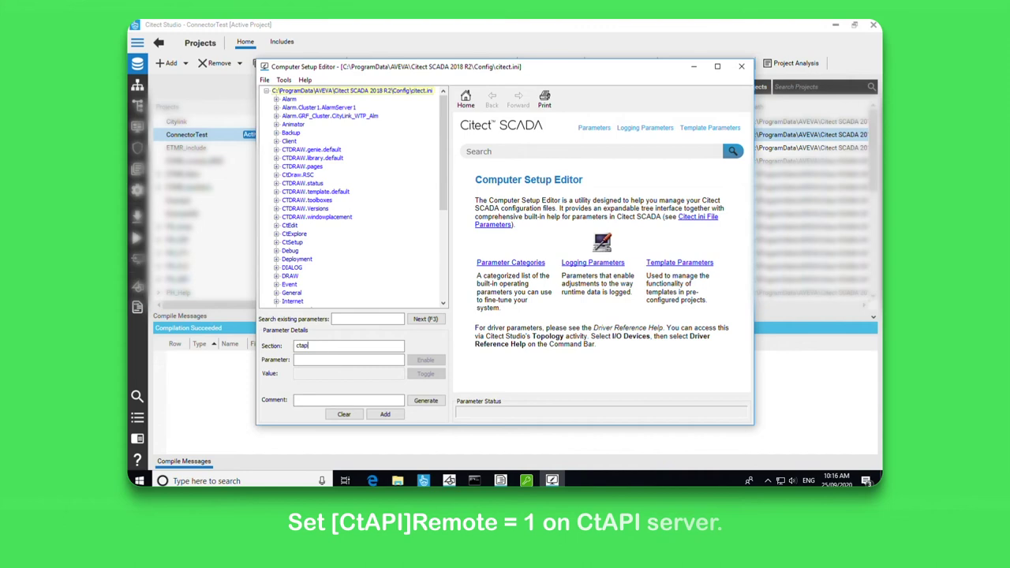
pyautogui.write('Remote')
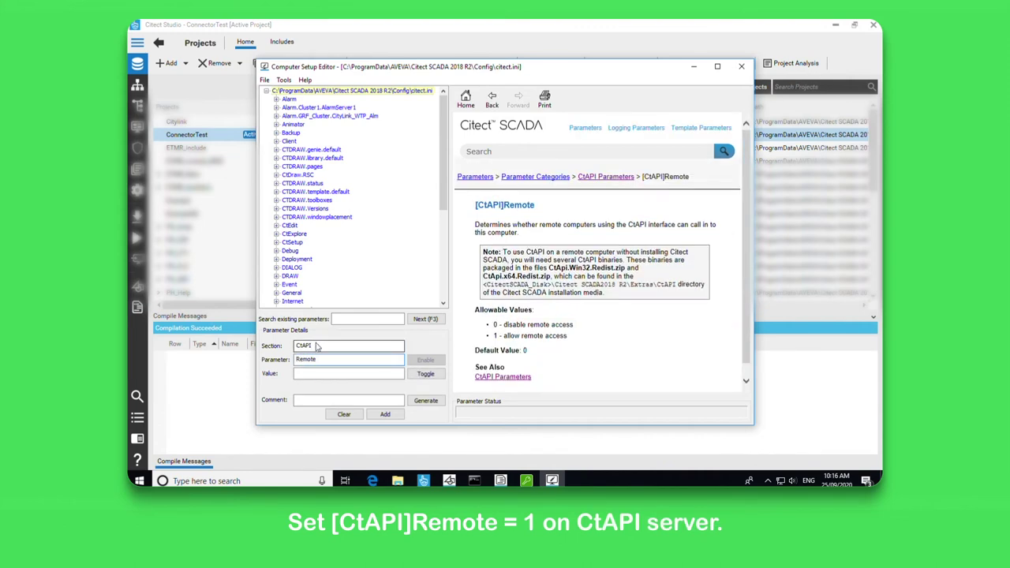
pyautogui.click(386, 414)
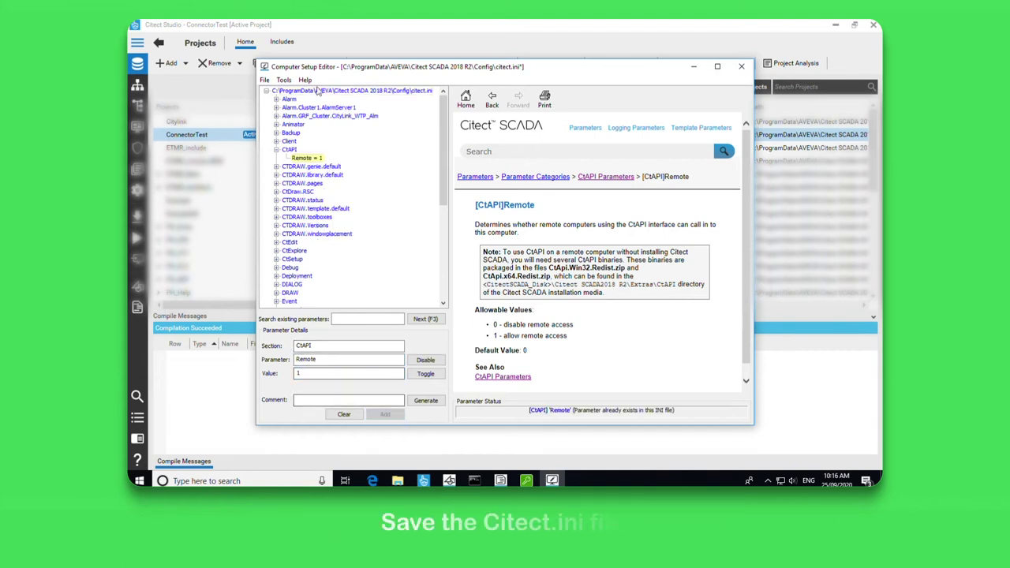
# Step: Save the citect.ini configuration file
pyautogui.click(264, 79)
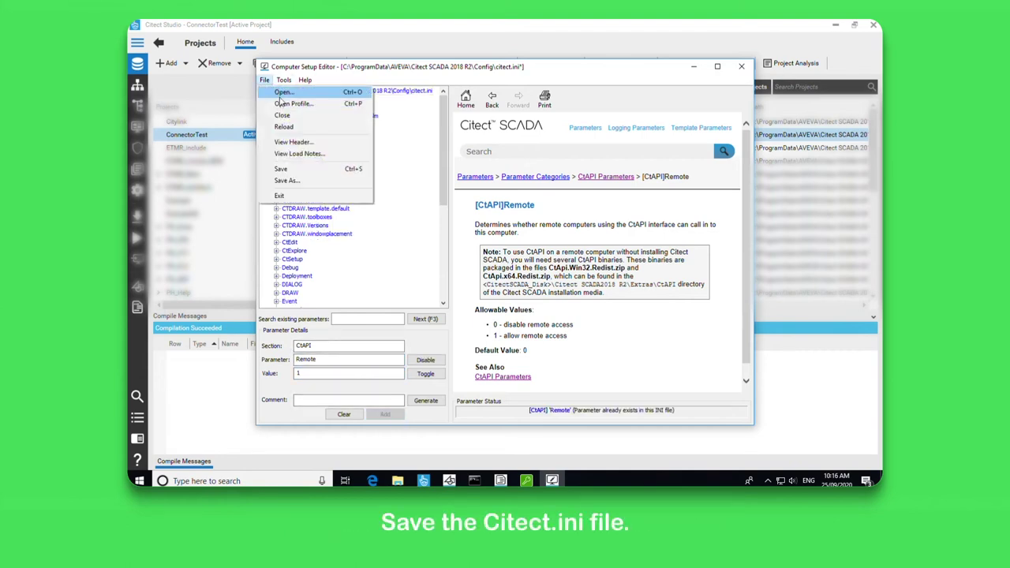
pyautogui.click(282, 169)
pyautogui.click(578, 271)
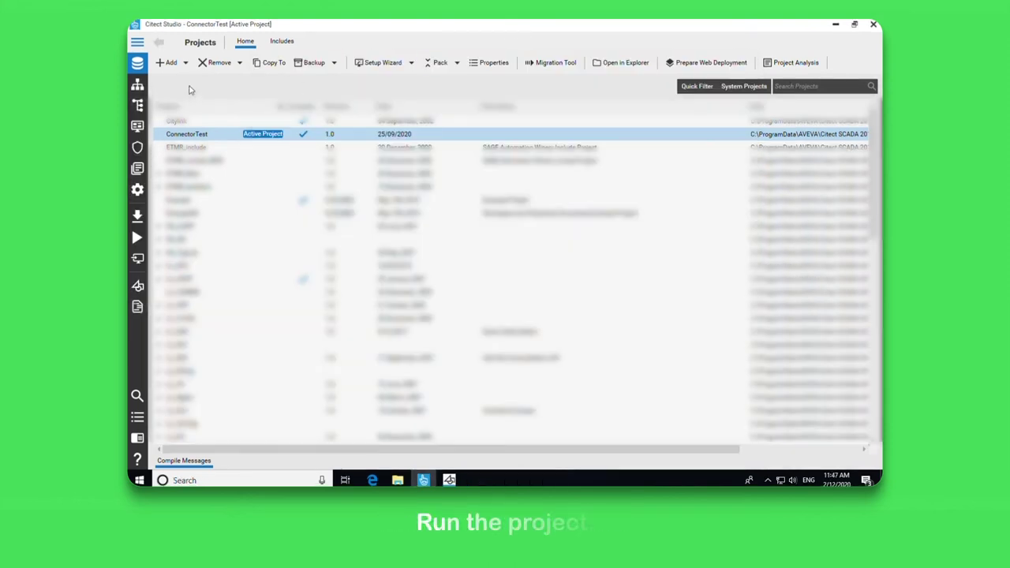
# Step: Run the active ConnectorTest project
pyautogui.click(138, 239)
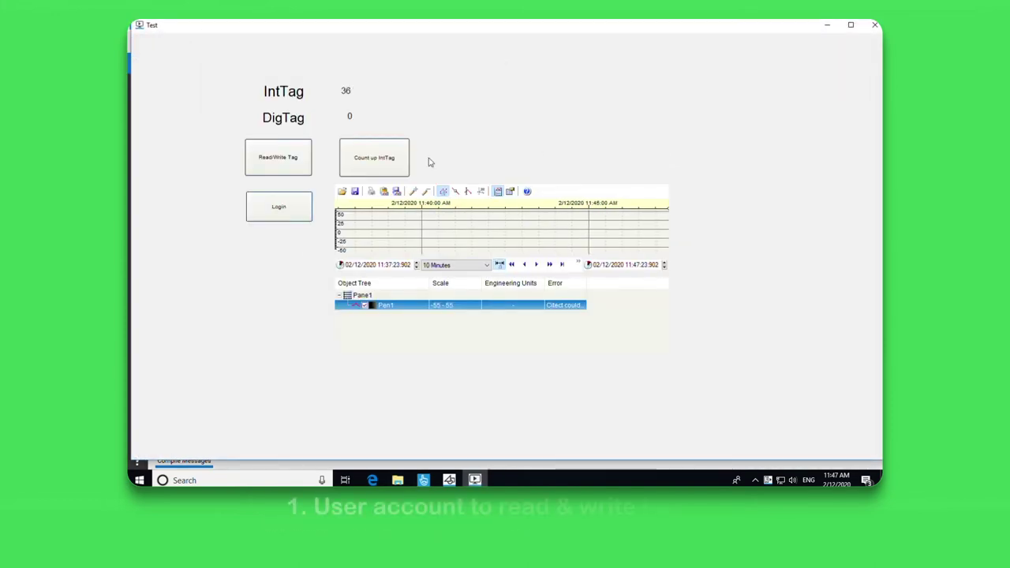
# Step: Log in to the running project as kernel with the account password, and start counting up IntTag
pyautogui.click(290, 216)
pyautogui.write('kernel')
pyautogui.press('Tab')
pyautogui.write('*****')
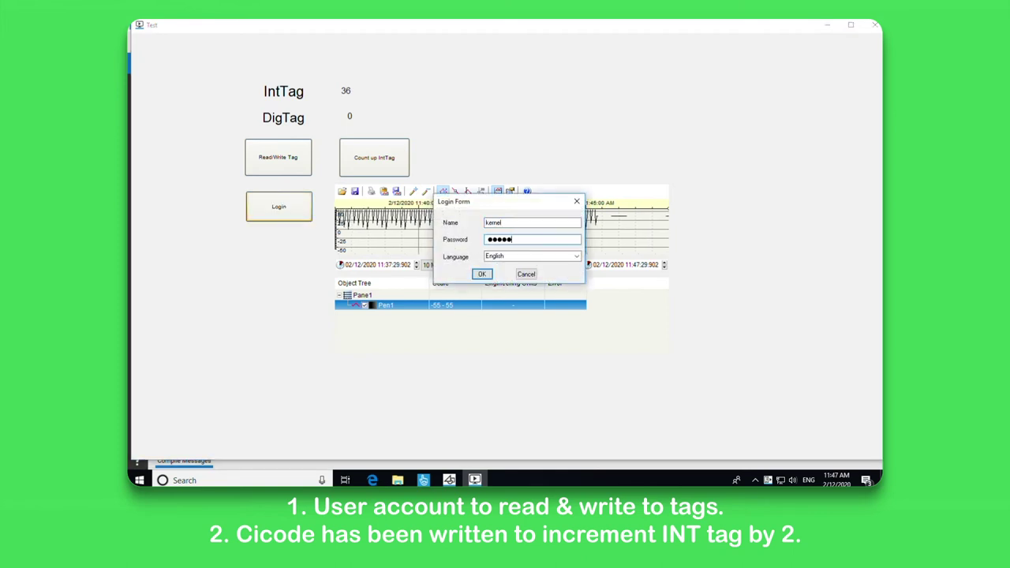
pyautogui.press('Return')
pyautogui.click(401, 169)
pyautogui.click(400, 169)
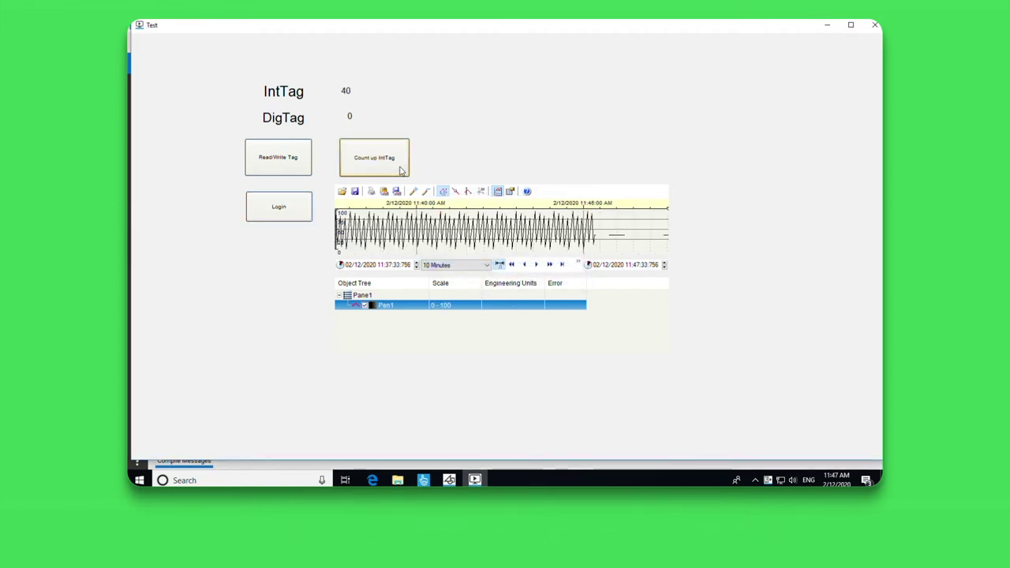
# Step: Write the value 1 to the variable tag DigTag and close the tag debugging dialog
pyautogui.click(291, 158)
pyautogui.click(577, 231)
pyautogui.click(500, 251)
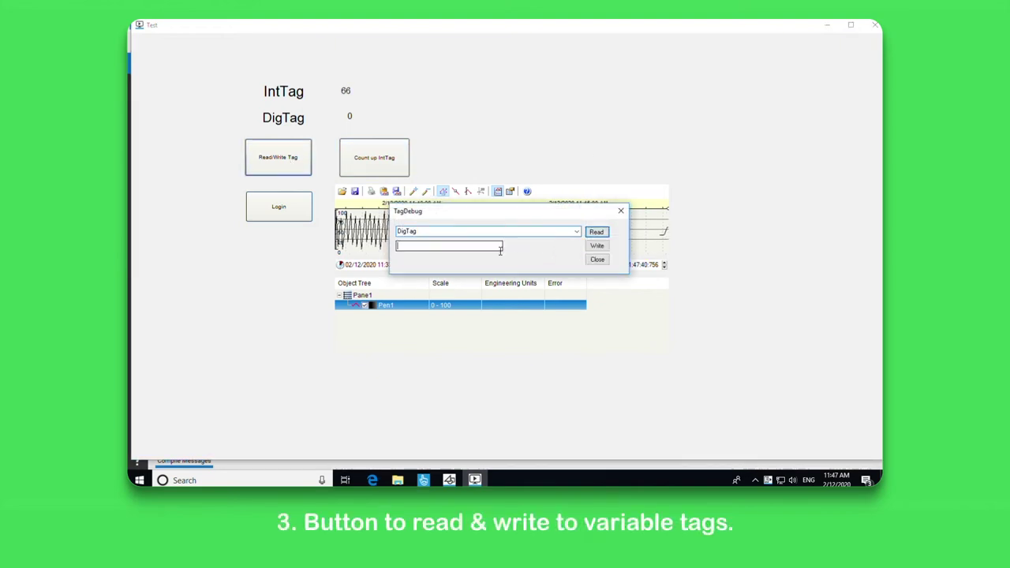
pyautogui.write('1')
pyautogui.click(597, 246)
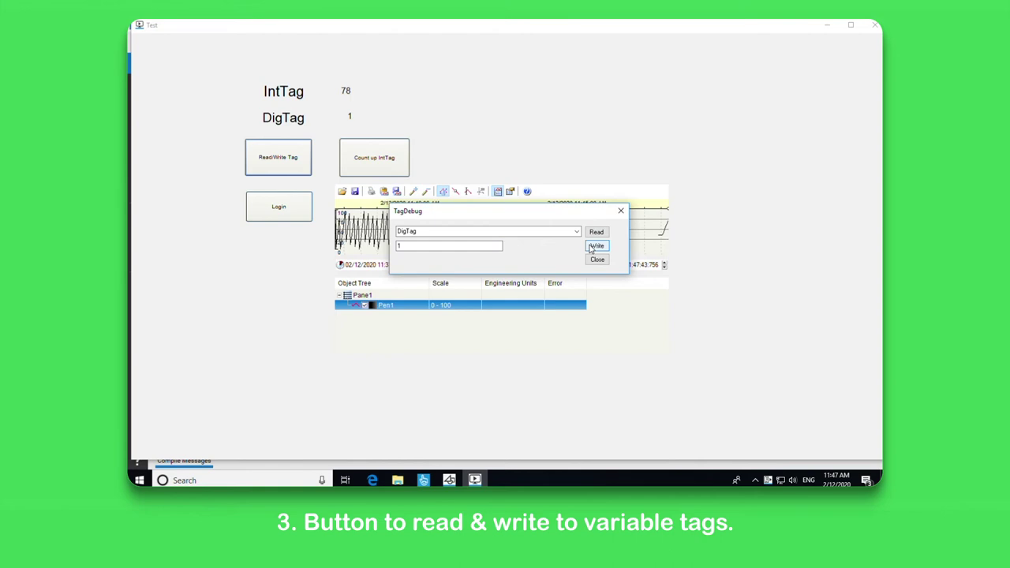
pyautogui.click(597, 259)
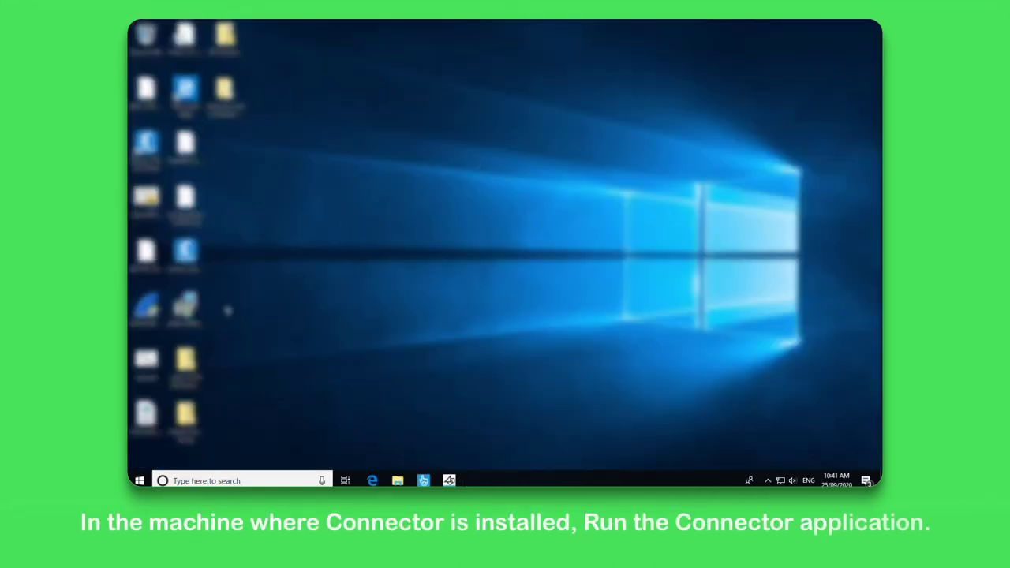
# Step: Find and launch the Citect SCADA Connector application on the machine where it is installed
pyautogui.click(139, 481)
pyautogui.write('conn')
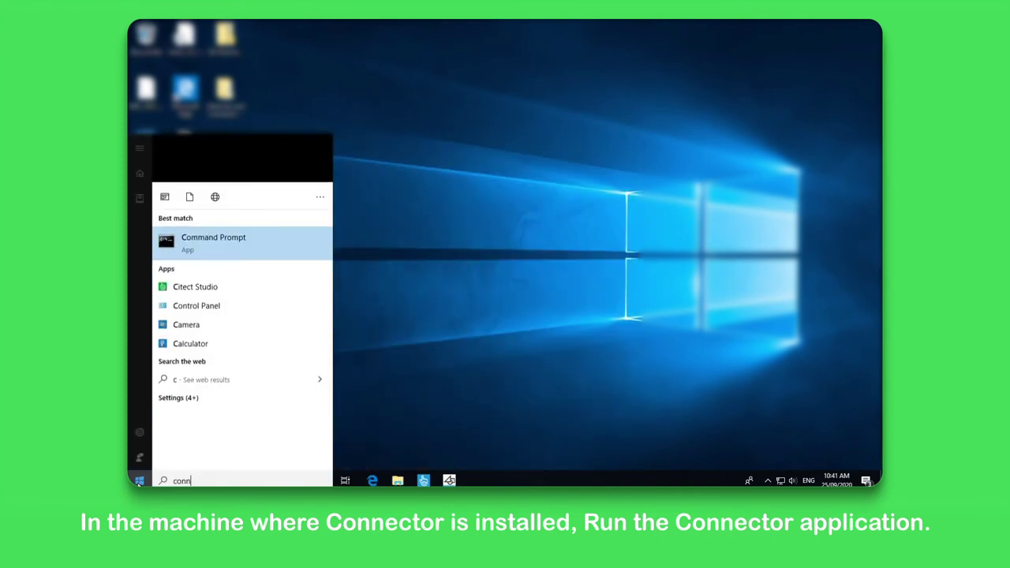
pyautogui.write('ector')
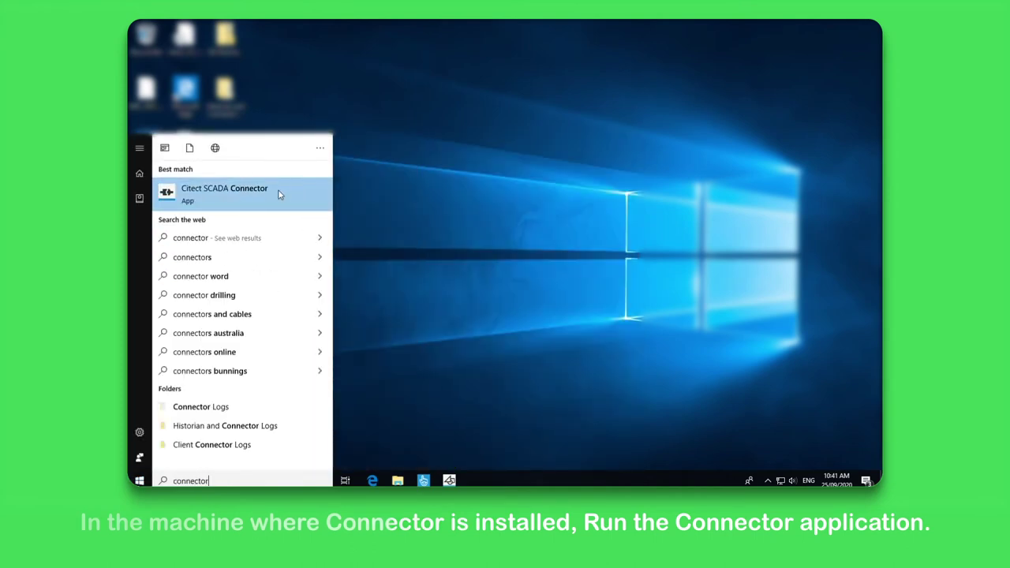
pyautogui.click(278, 197)
pyautogui.click(486, 326)
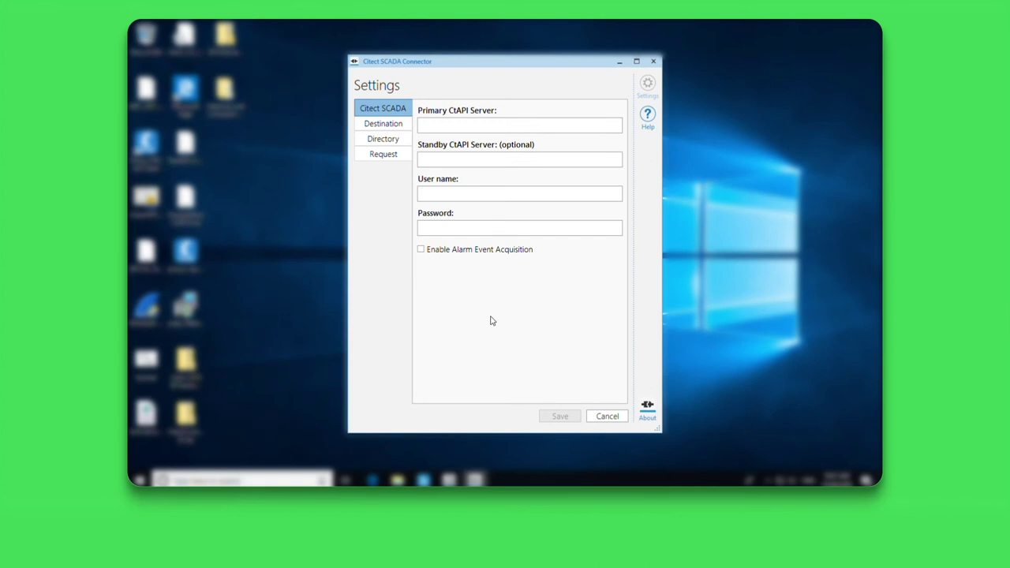
# Step: Set the primary CtAPI server to CITECT-VM and enter the user name kernel with the account password
pyautogui.click(534, 129)
pyautogui.write('CITECT')
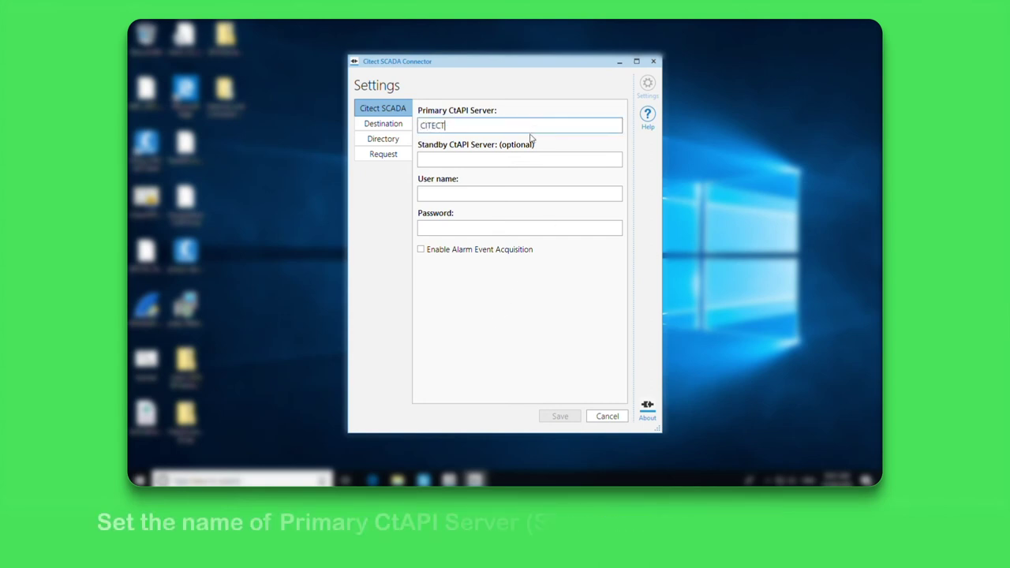
pyautogui.write('-VM')
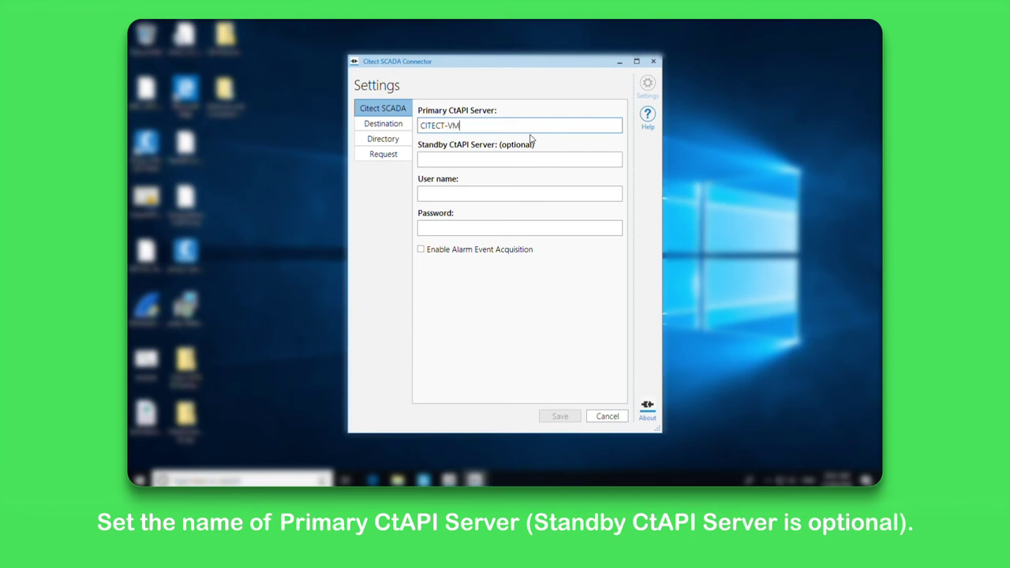
pyautogui.press('Tab')
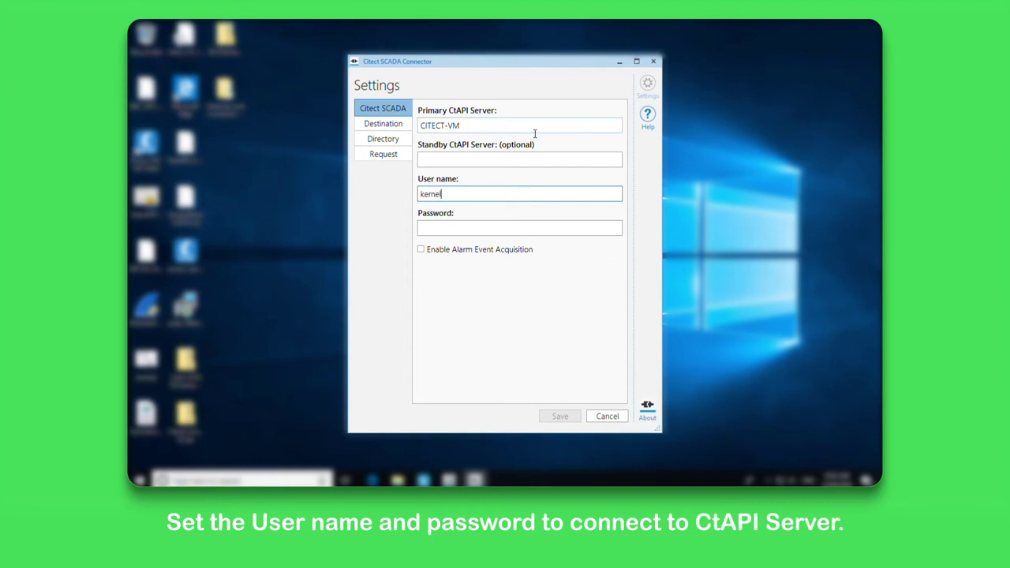
pyautogui.press('Tab')
pyautogui.write('ker')
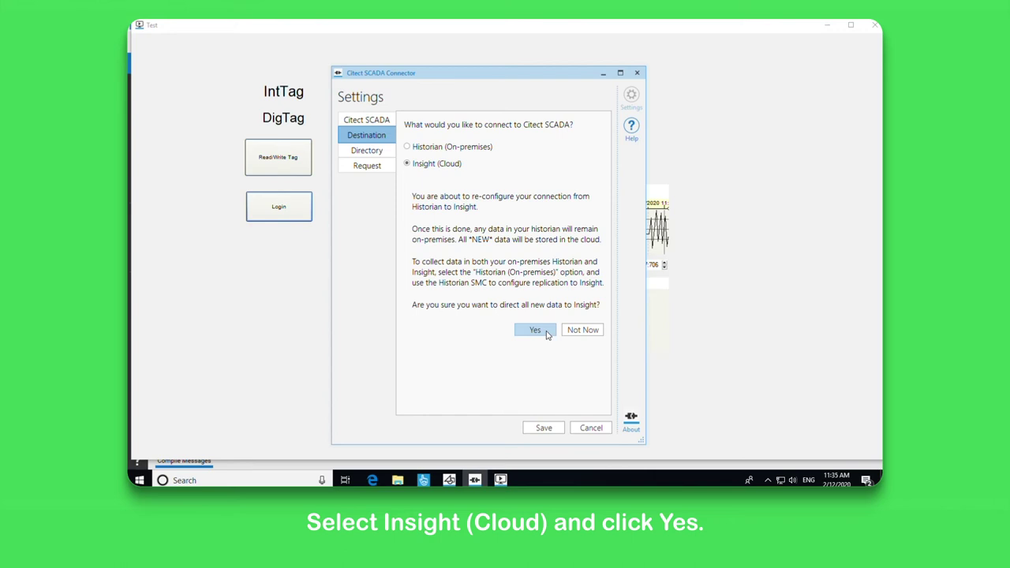
# Step: Direct all new data to Insight (Cloud) and begin registering it with the Australia region and the configured web proxy
pyautogui.click(537, 331)
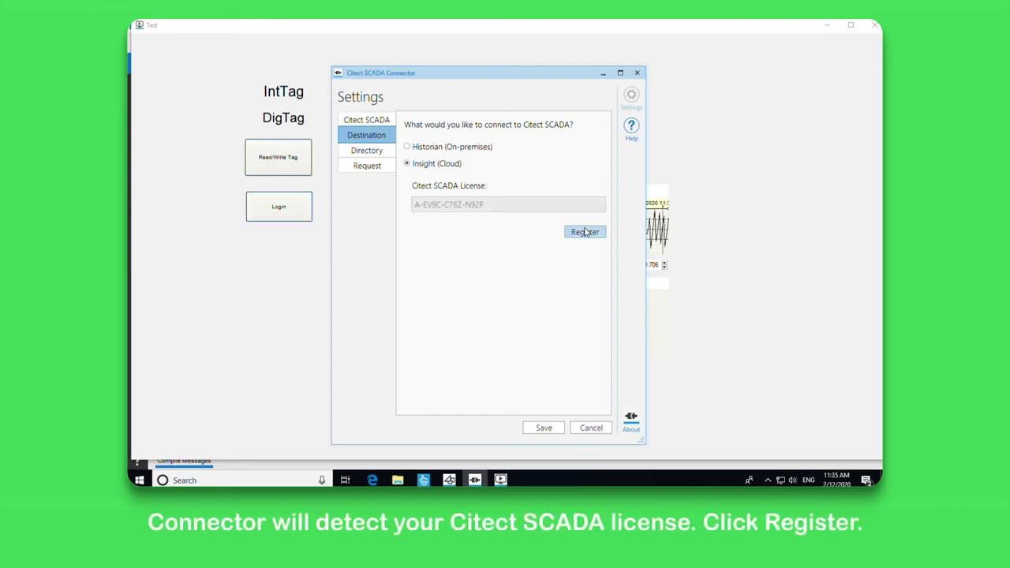
pyautogui.click(589, 234)
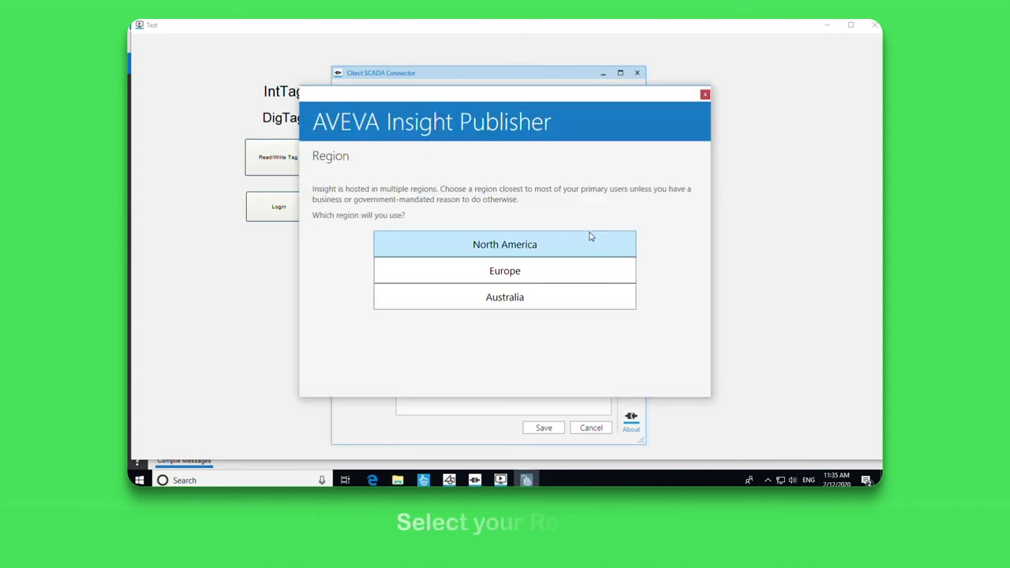
pyautogui.click(544, 302)
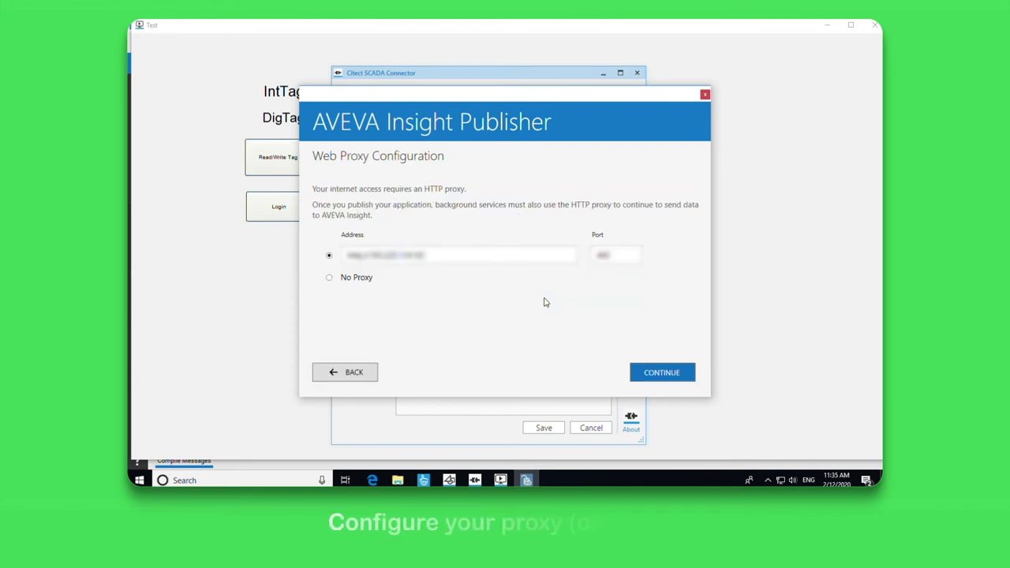
pyautogui.click(654, 373)
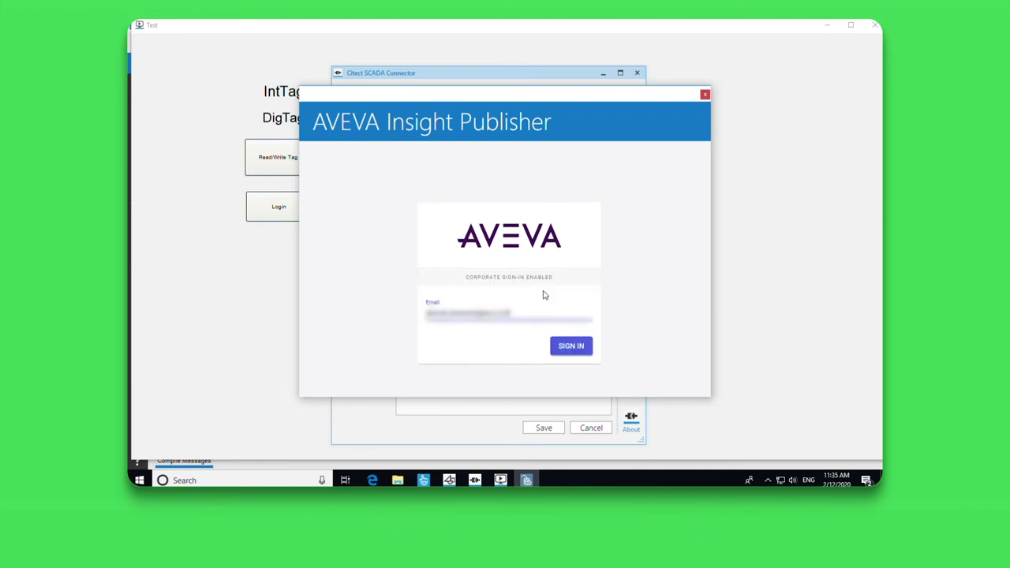
# Step: Sign in to AVEVA Insight and publish a data source named Connector Demo to the Citect Connector Demo solution
pyautogui.click(579, 355)
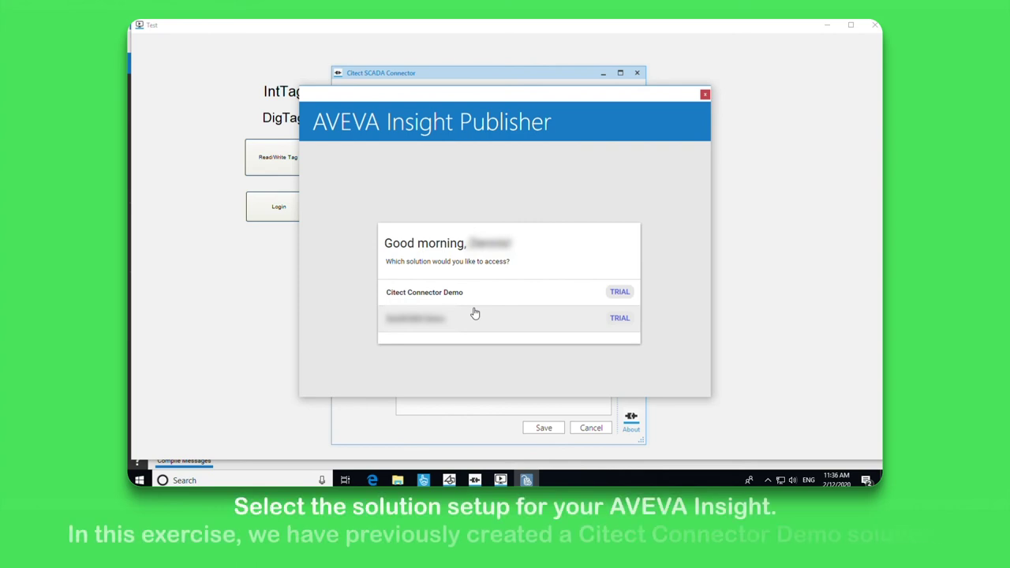
pyautogui.click(572, 297)
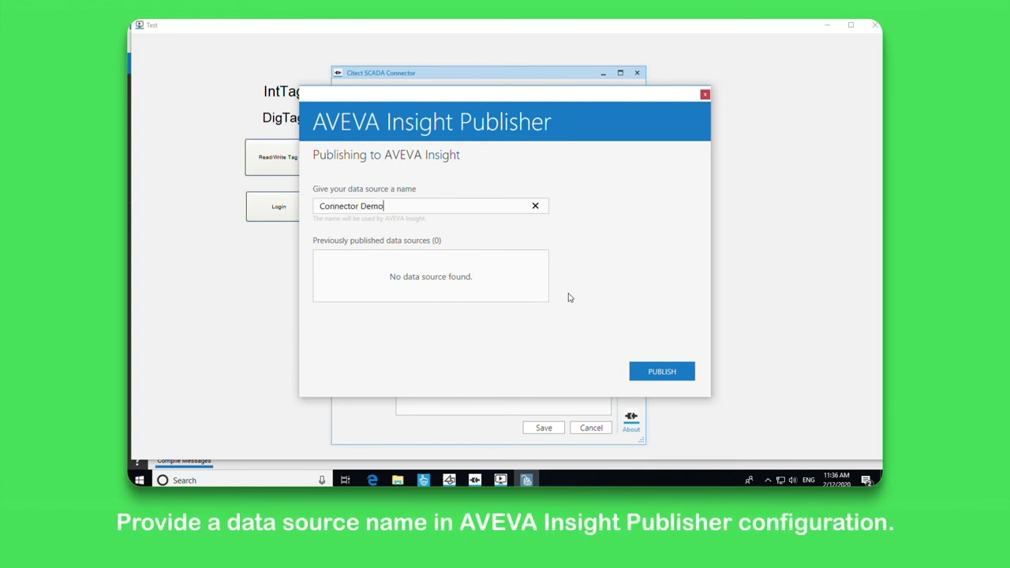
pyautogui.click(660, 368)
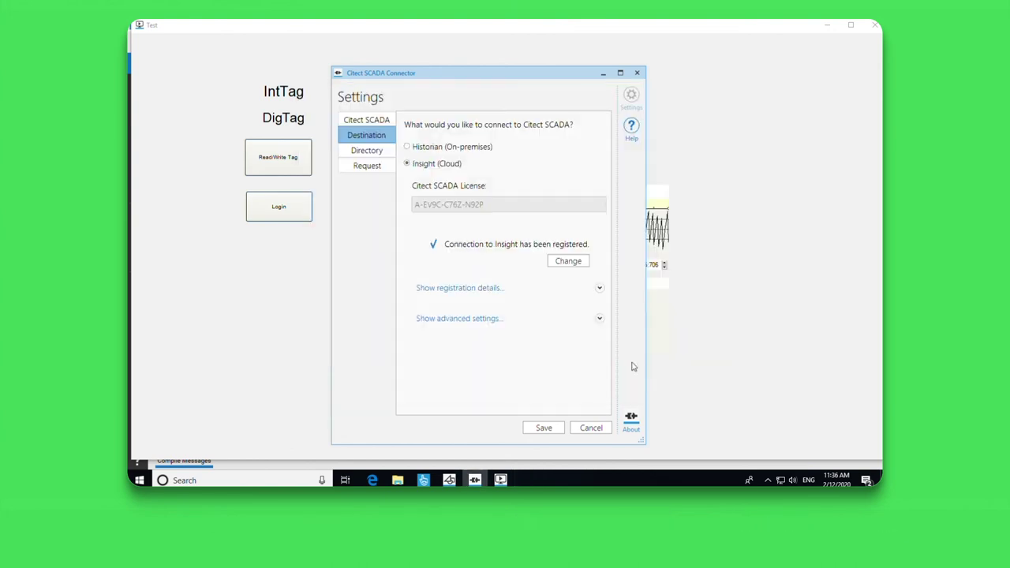
# Step: Examine the registration details and advanced settings of the registered Insight connection
pyautogui.click(599, 291)
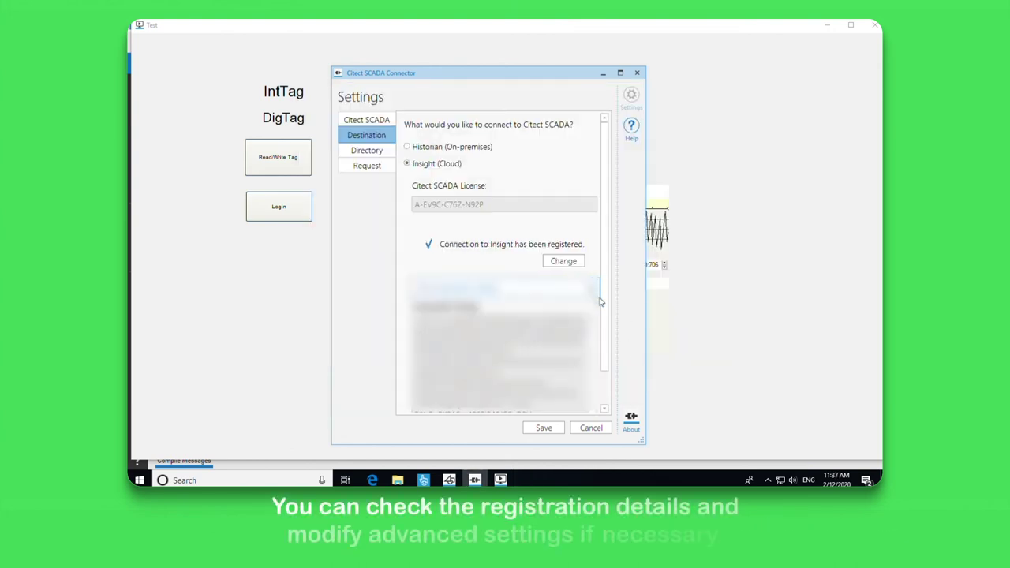
pyautogui.scroll(-1, 599, 302)
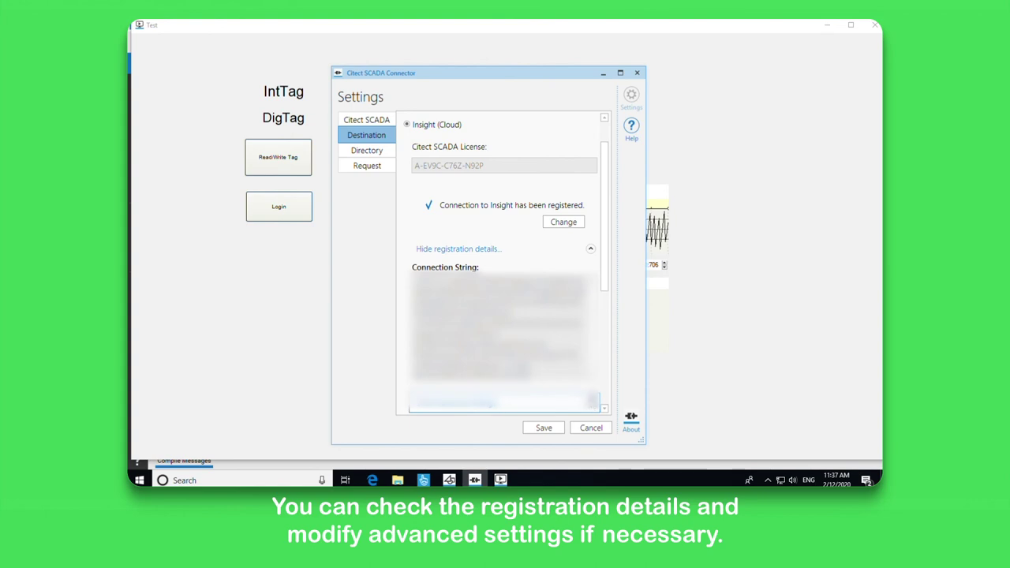
pyautogui.scroll(-3, 502, 264)
pyautogui.scroll(-2, 591, 388)
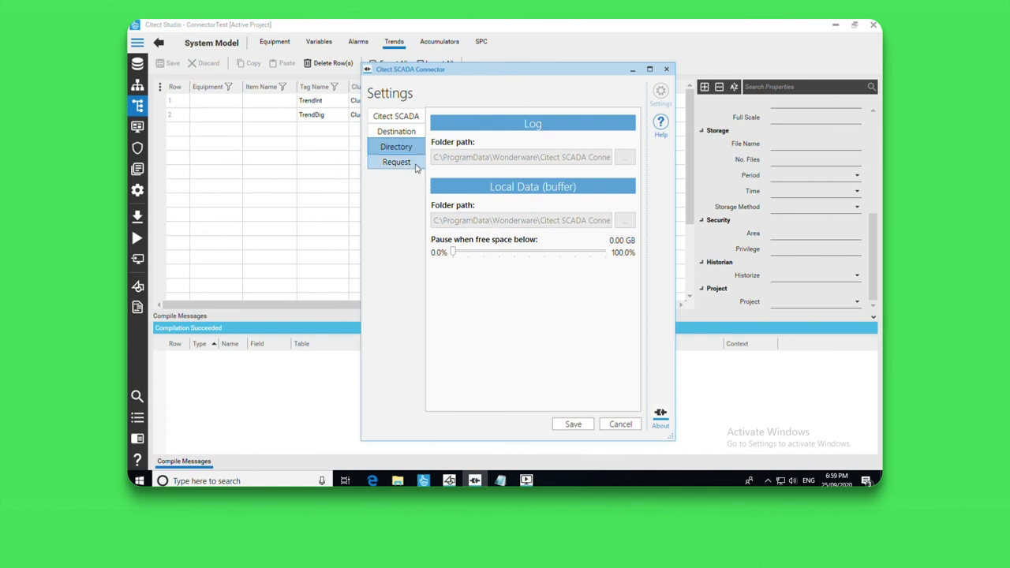
# Step: Keep the 2-minute trend and event request intervals with Cluster1, save the Connector settings and start the connector
pyautogui.click(396, 161)
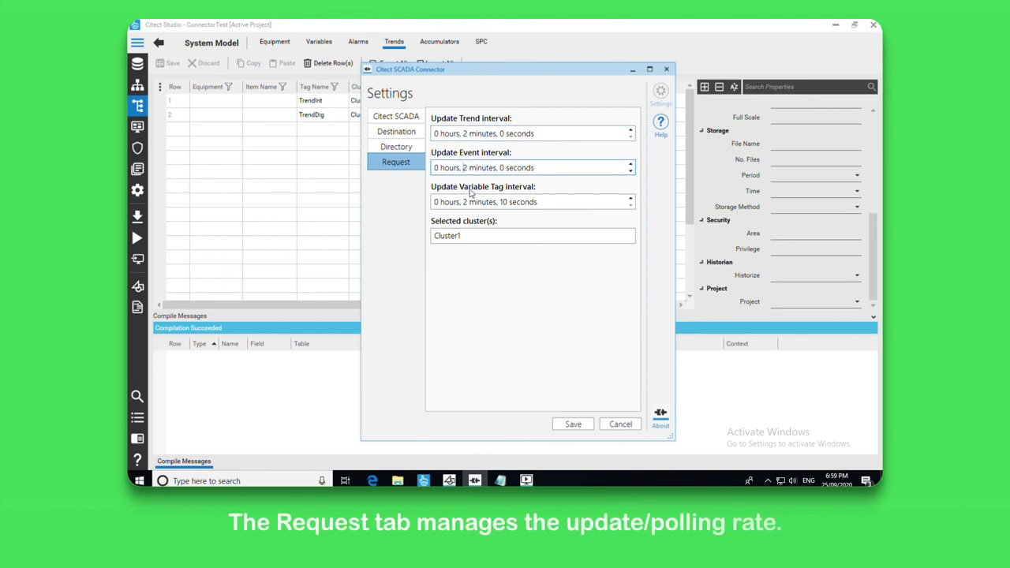
pyautogui.moveTo(473, 239); pyautogui.dragTo(430, 241)
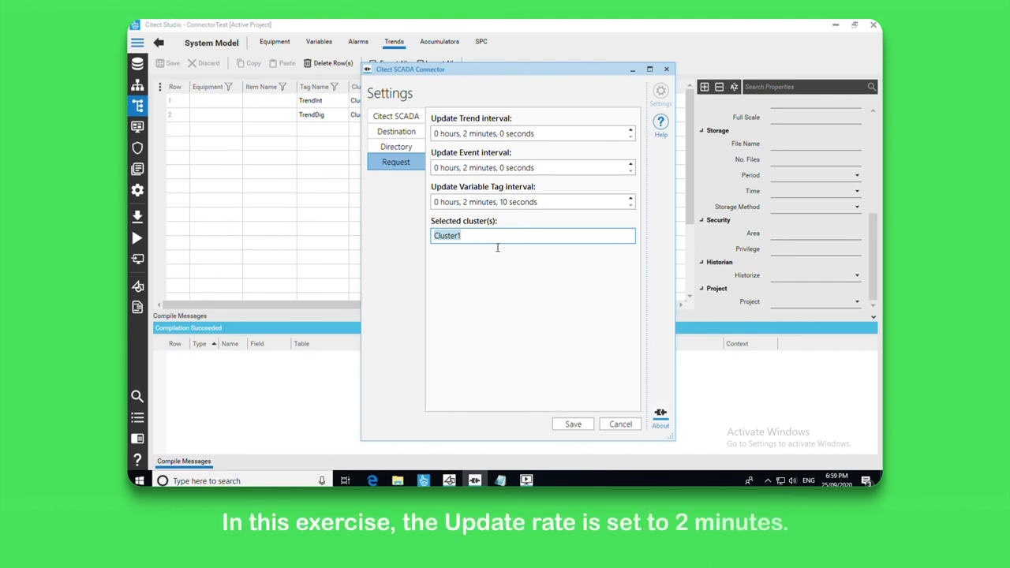
pyautogui.click(499, 248)
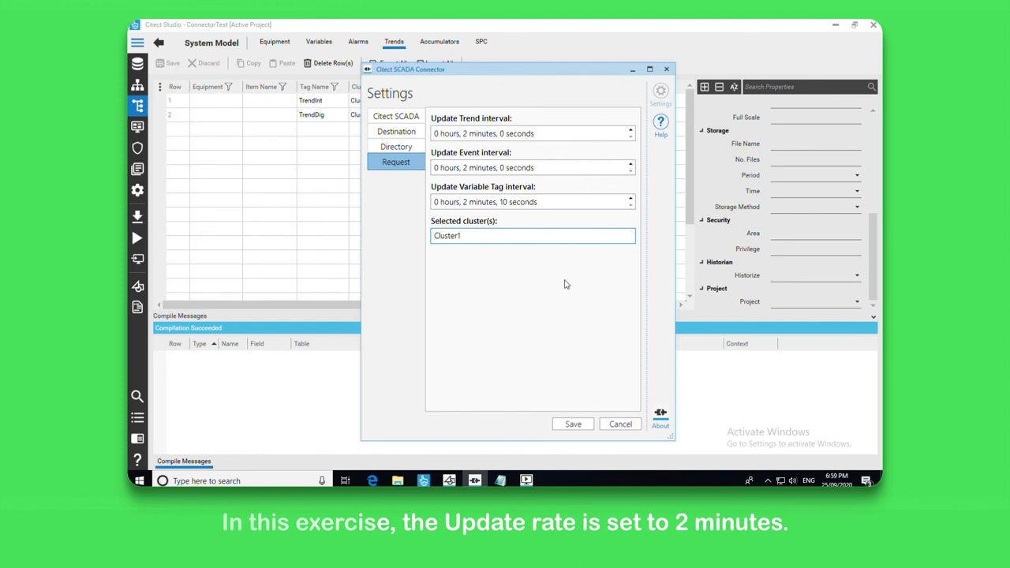
pyautogui.click(579, 424)
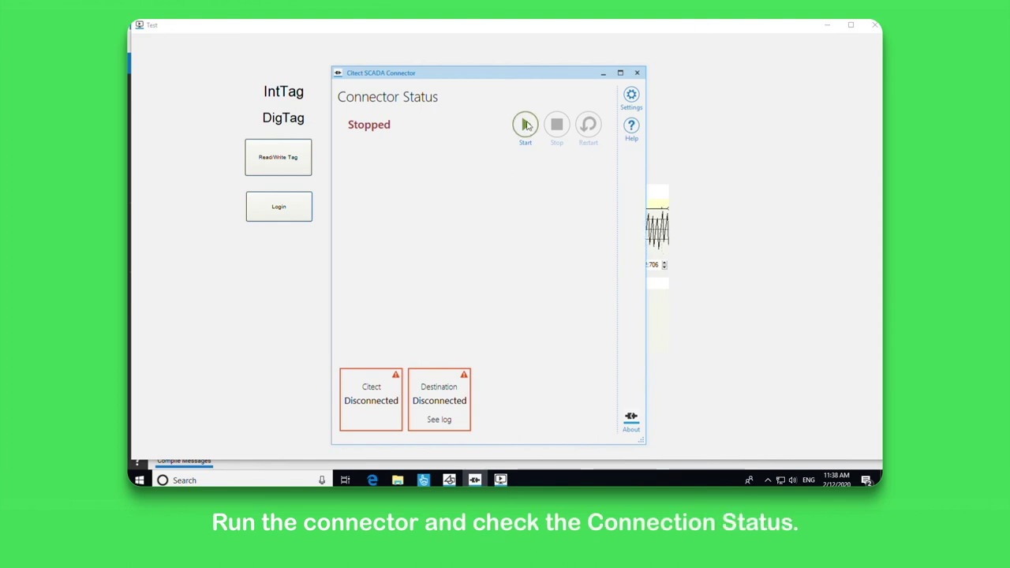
pyautogui.click(526, 127)
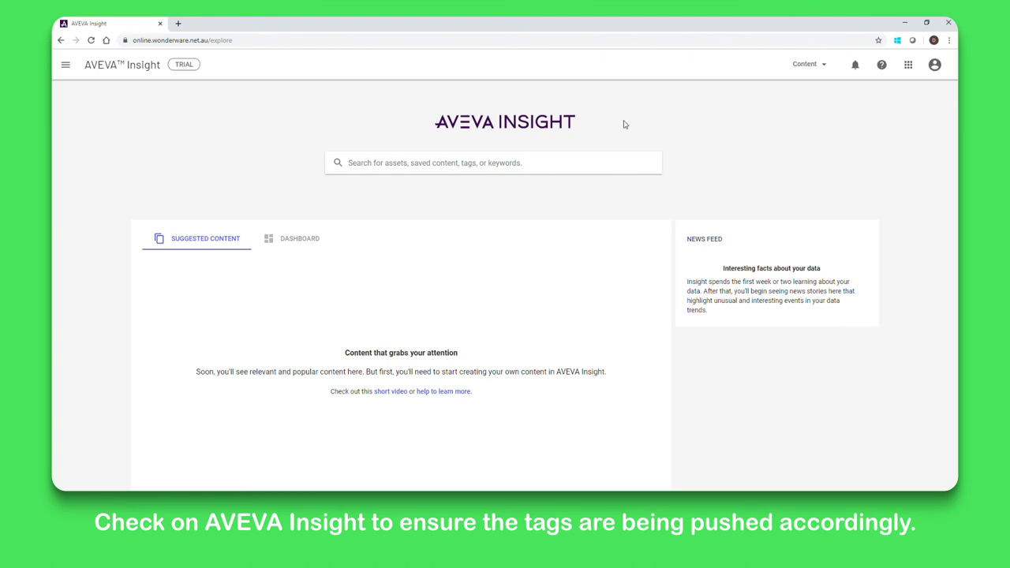
# Step: Switch to AVEVA Insight in the browser, find the tag Cluster1.TrendInt and view its data as a line chart
pyautogui.click(404, 162)
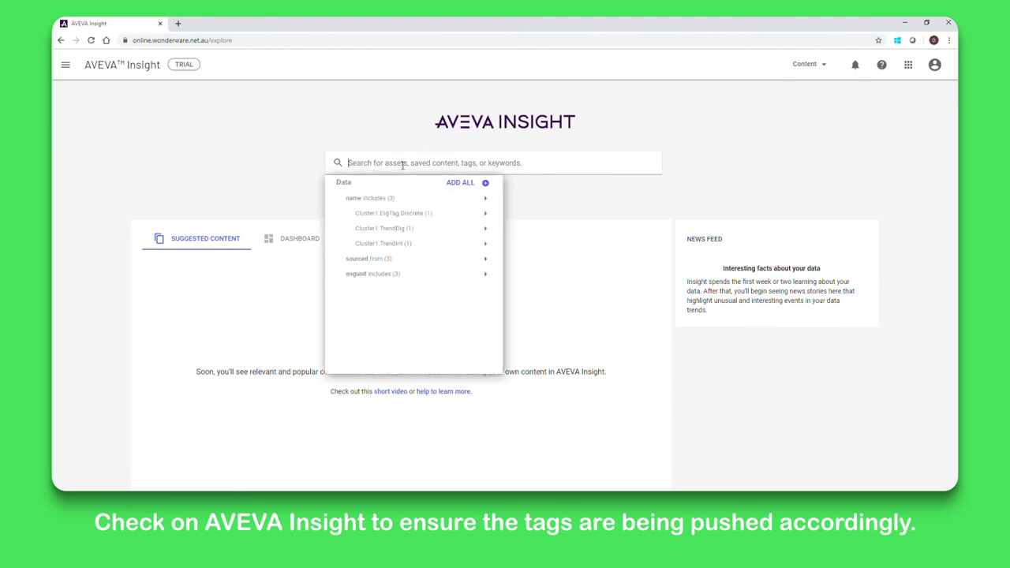
pyautogui.click(394, 244)
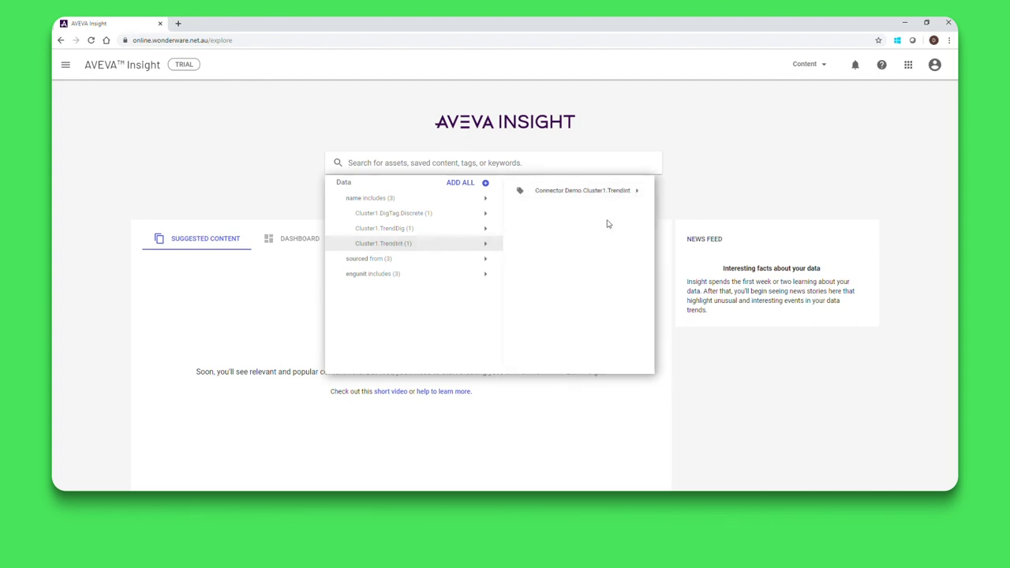
pyautogui.click(584, 191)
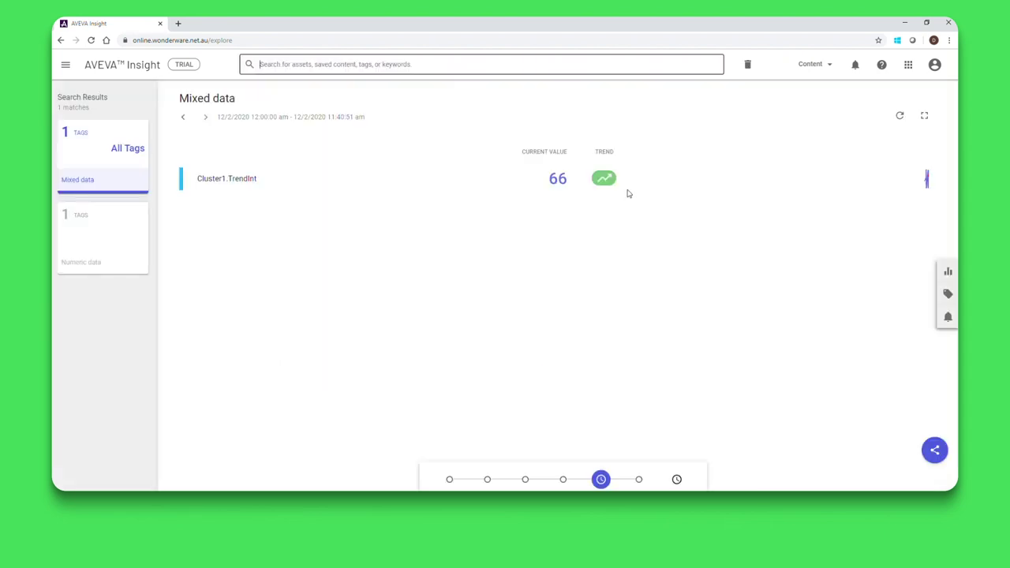
pyautogui.click(928, 186)
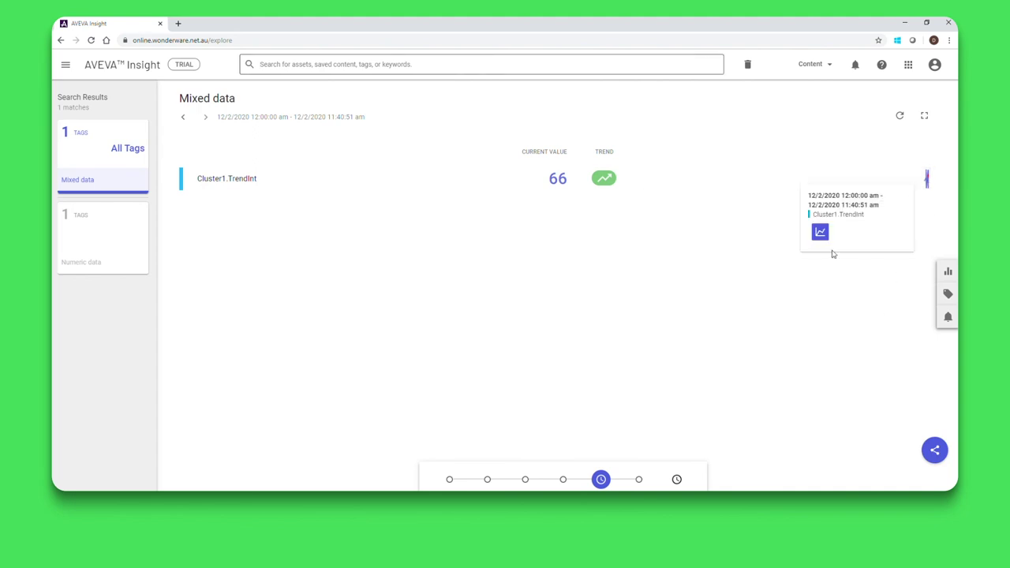
pyautogui.click(822, 234)
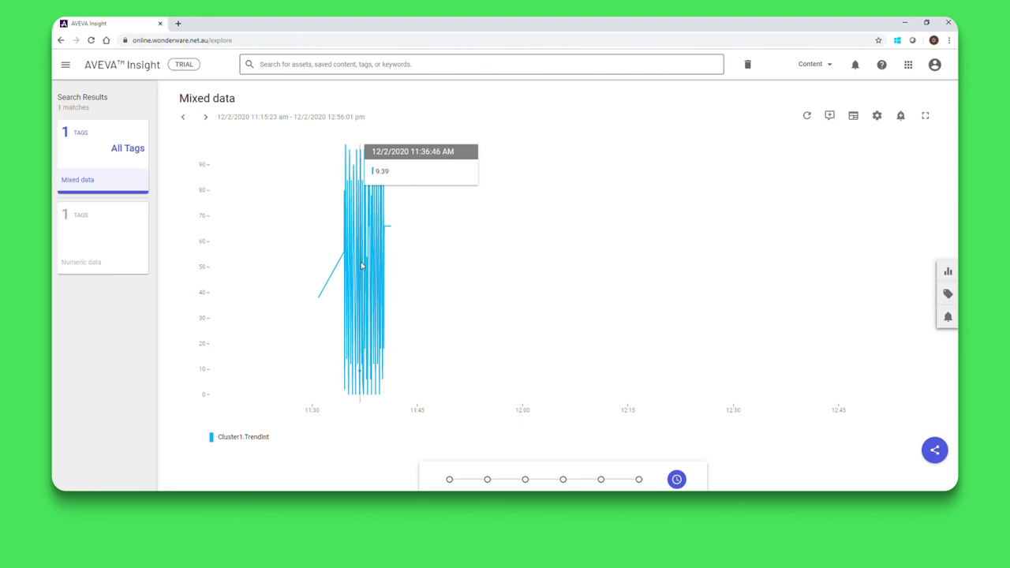